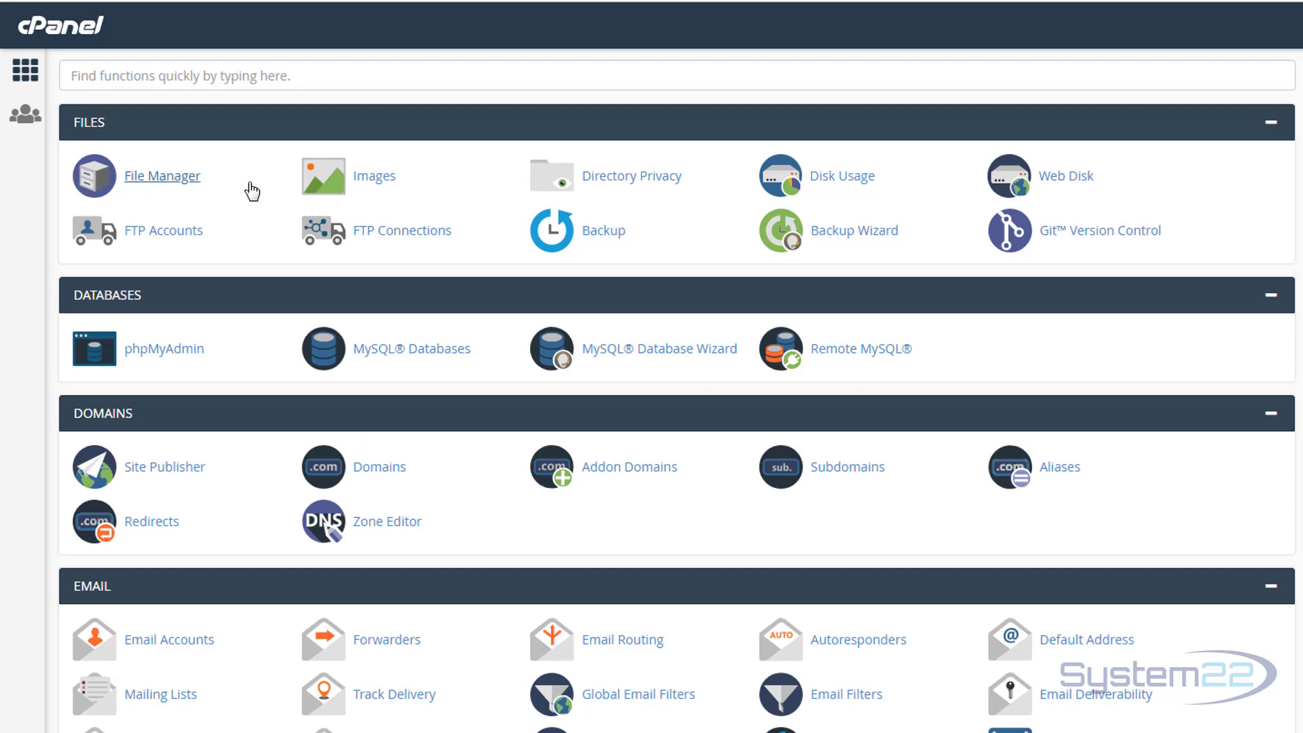
Scroll to Softaculous Apps Installer and open its WordPress page (versions 5.1.1, 5.0.4, 4.9.10).
scroll(247, 194, "down", 3)
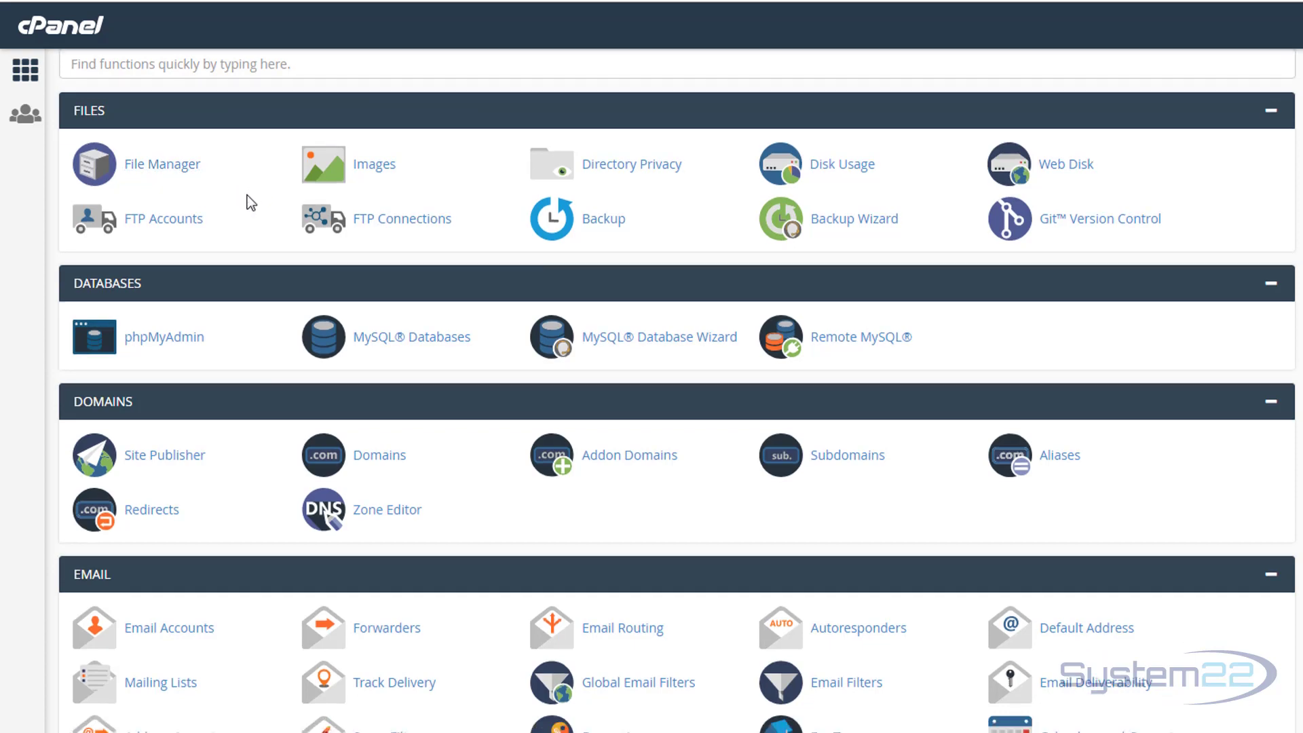
scroll(247, 194, "down", 7)
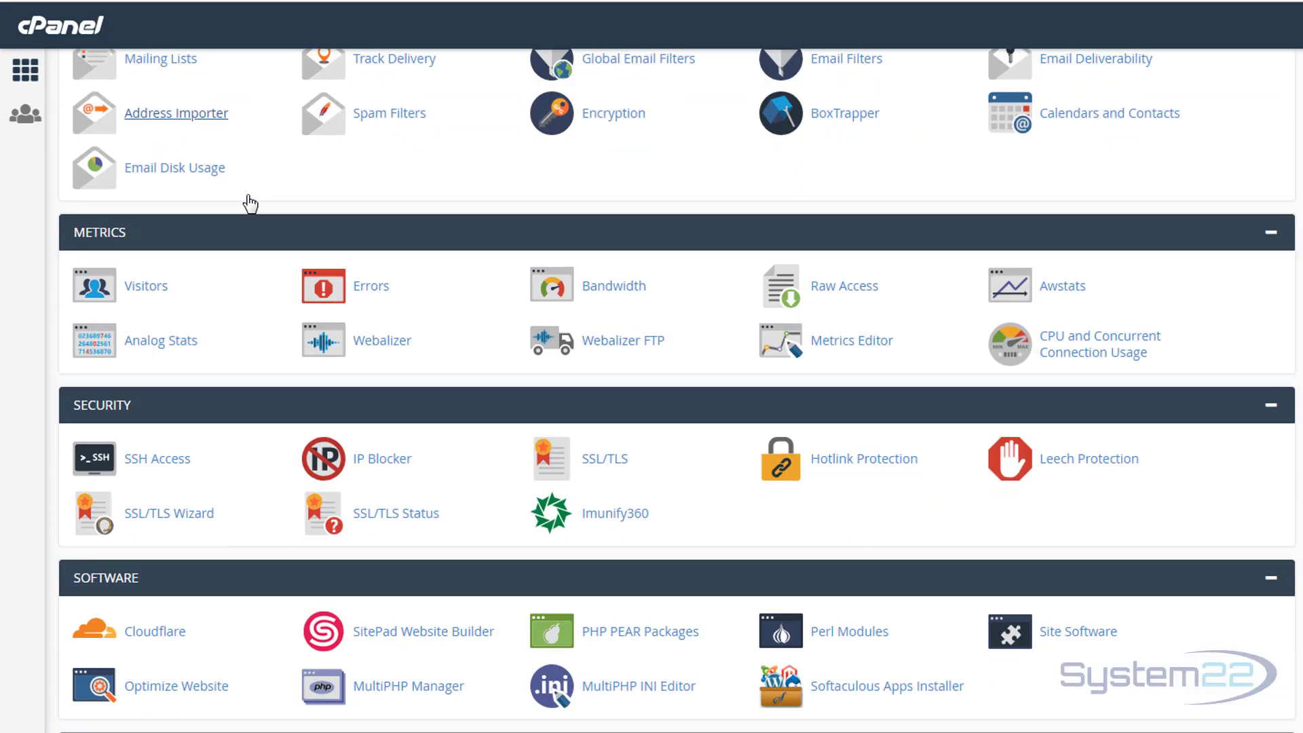
scroll(251, 202, "down", 8)
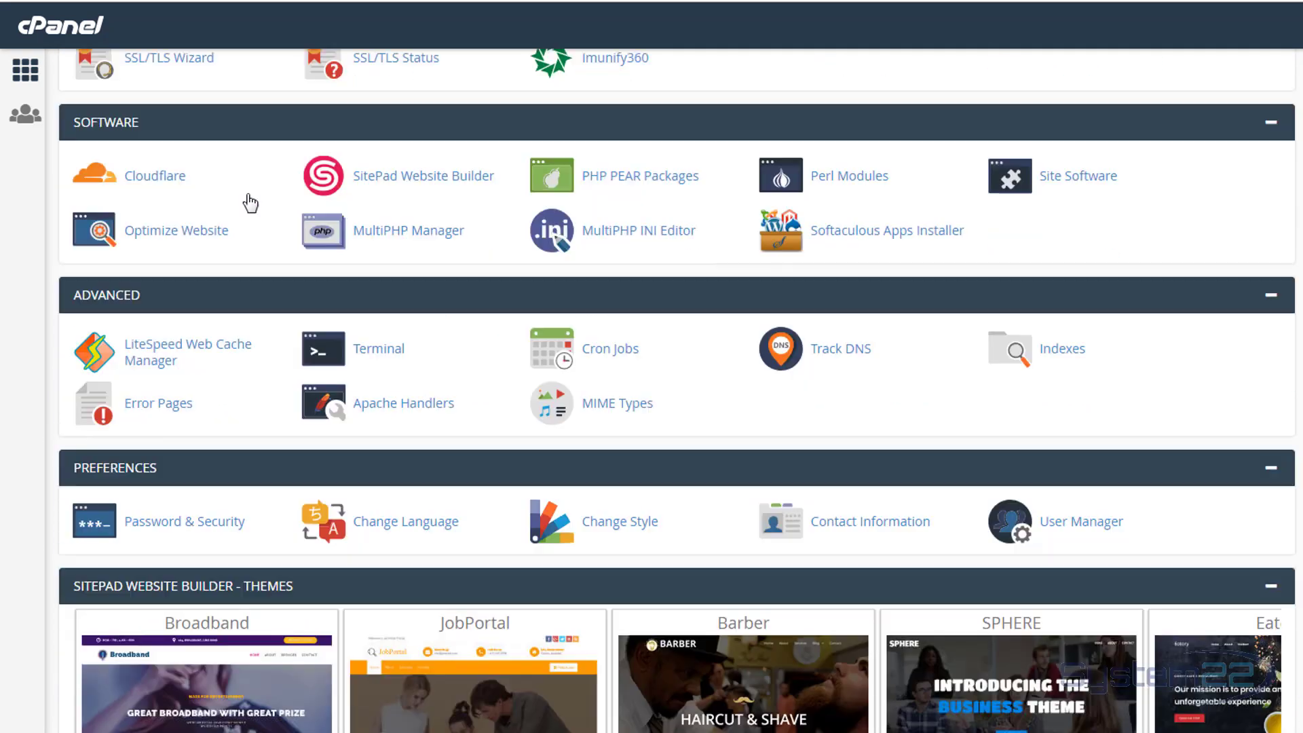
scroll(250, 202, "down", 3)
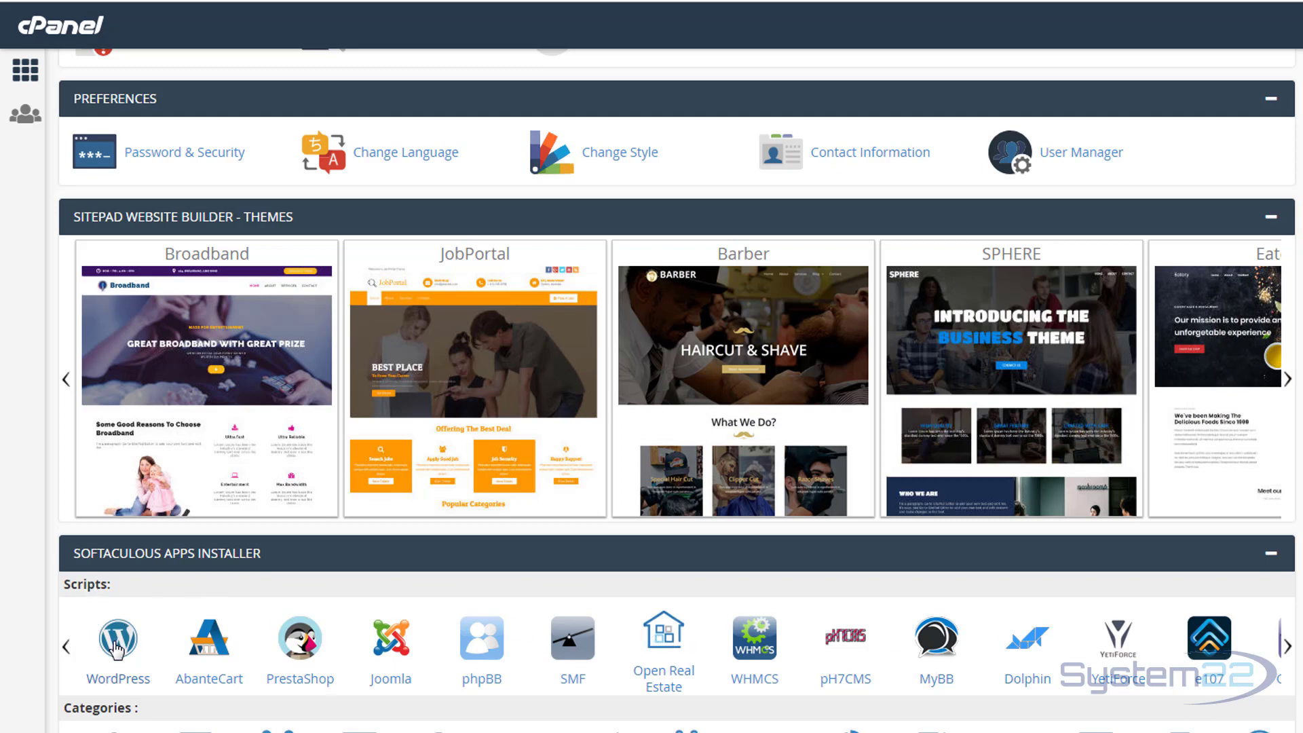
left_click(117, 641)
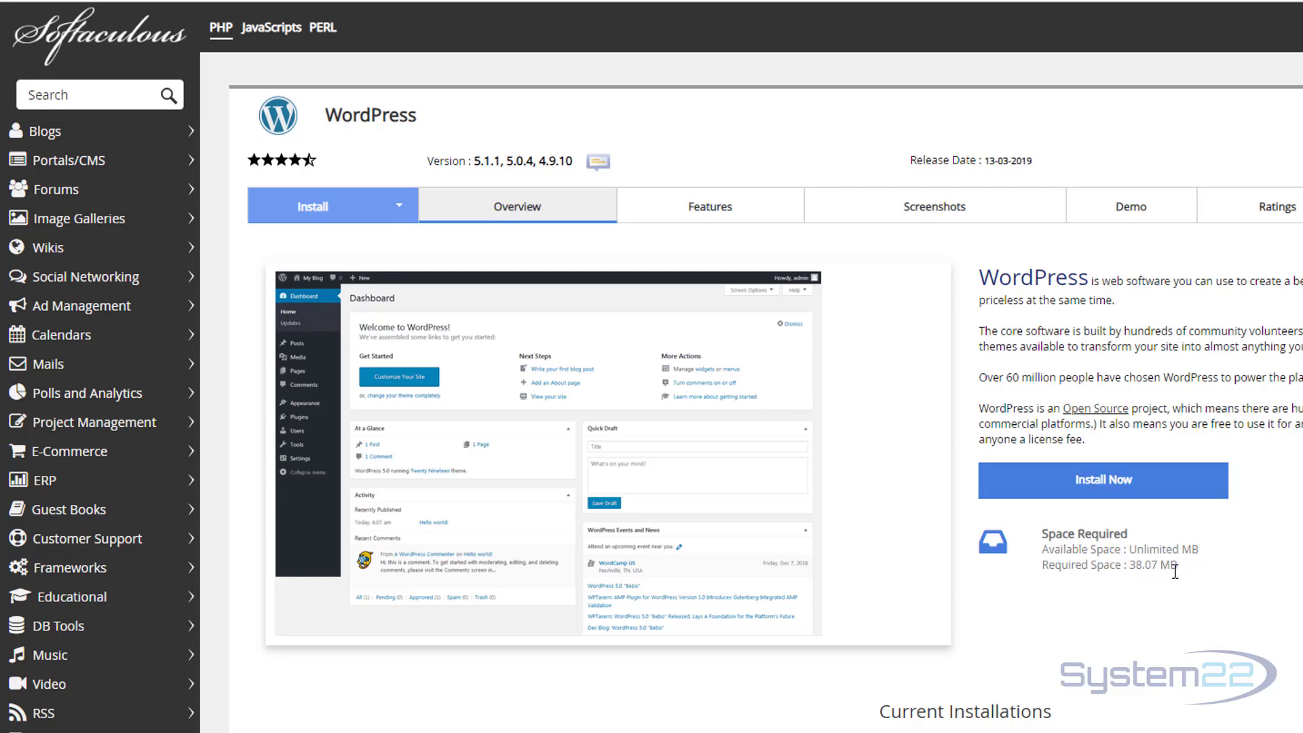
Choose Install Now to get the setup form prefilled with version 5.1.1, directory wp and site name My Blog.
left_click(1085, 483)
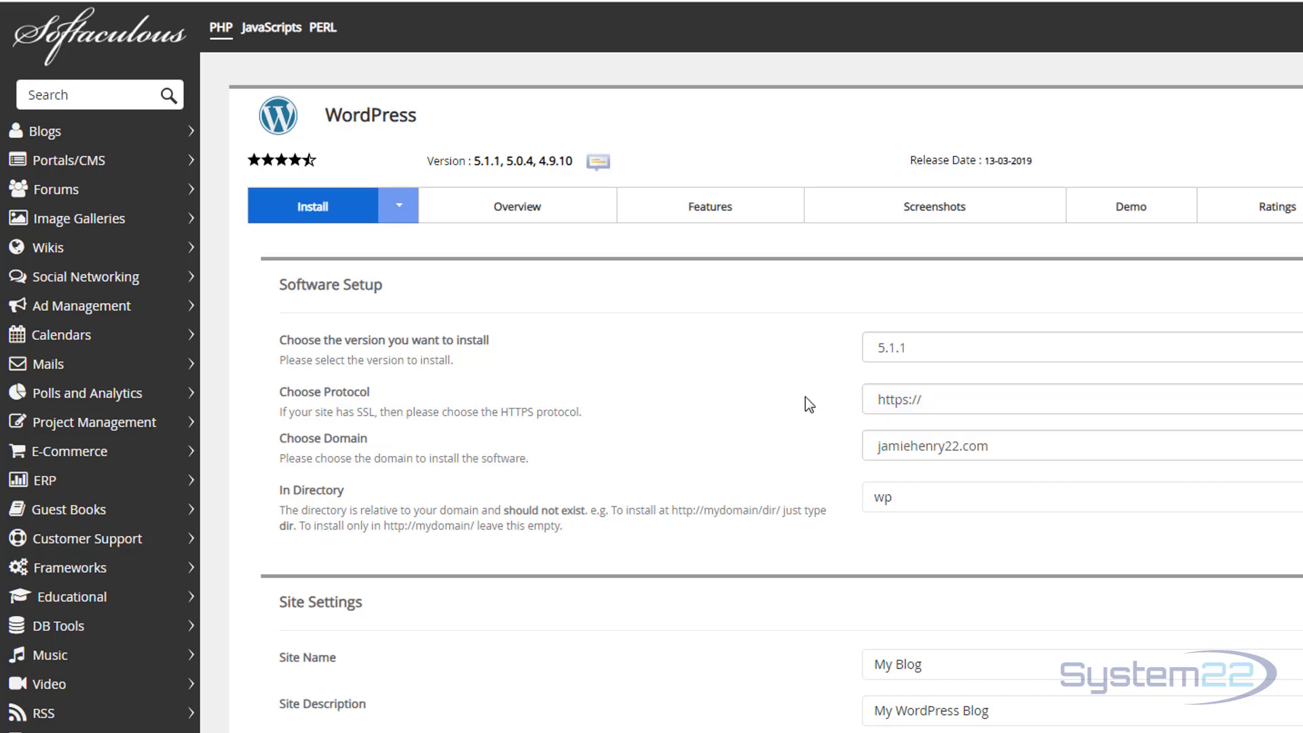
left_click(1079, 399)
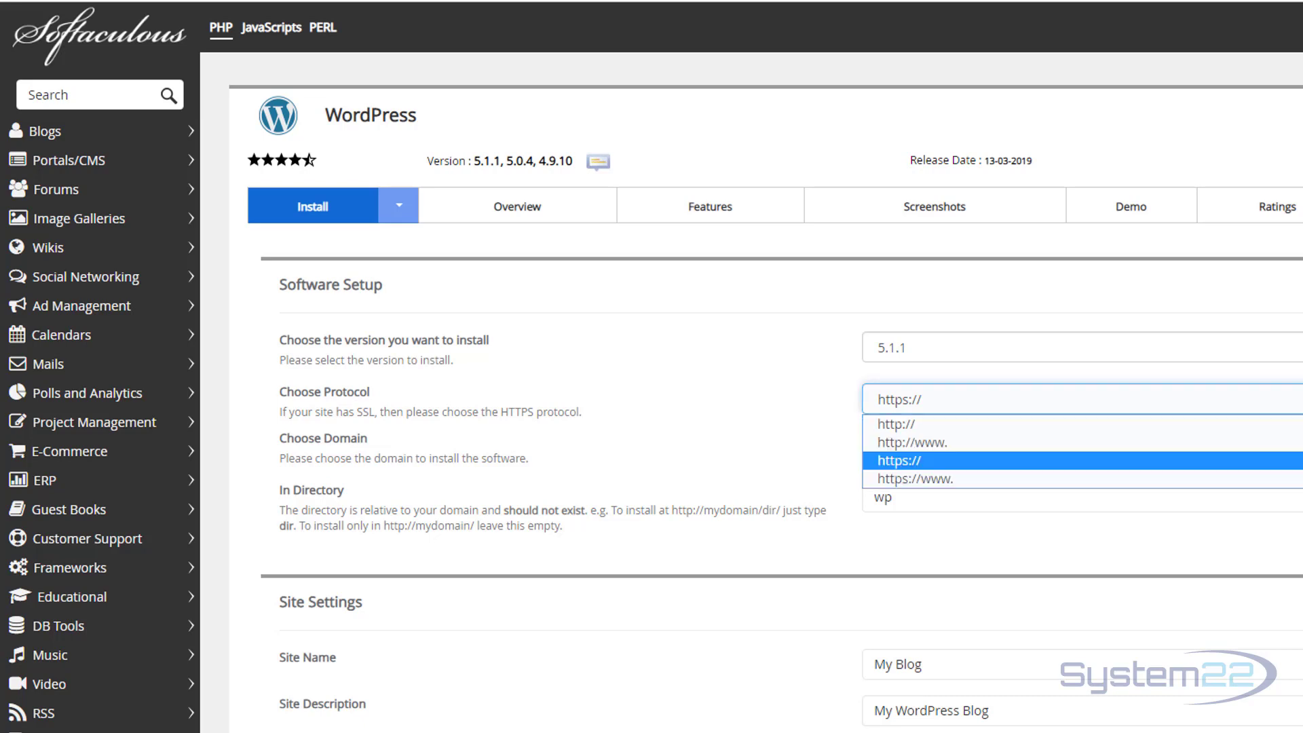
key("Return")
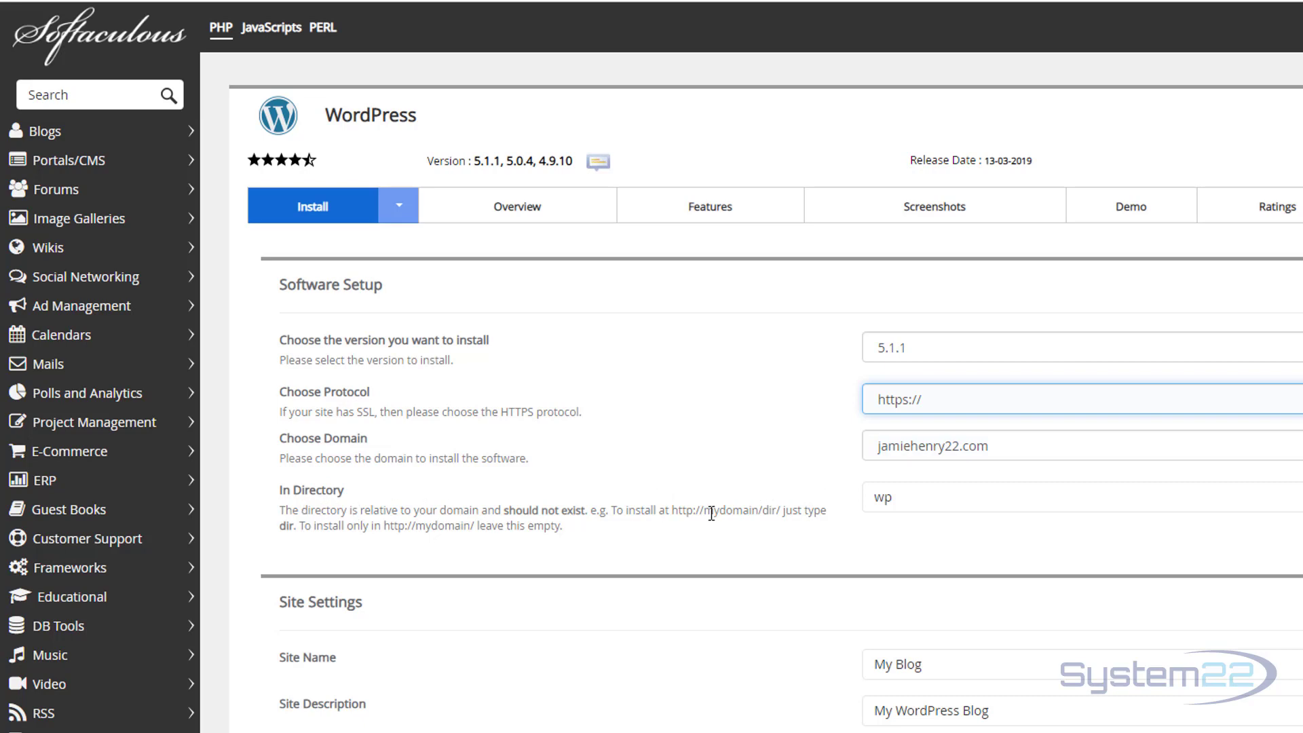
left_click(902, 502)
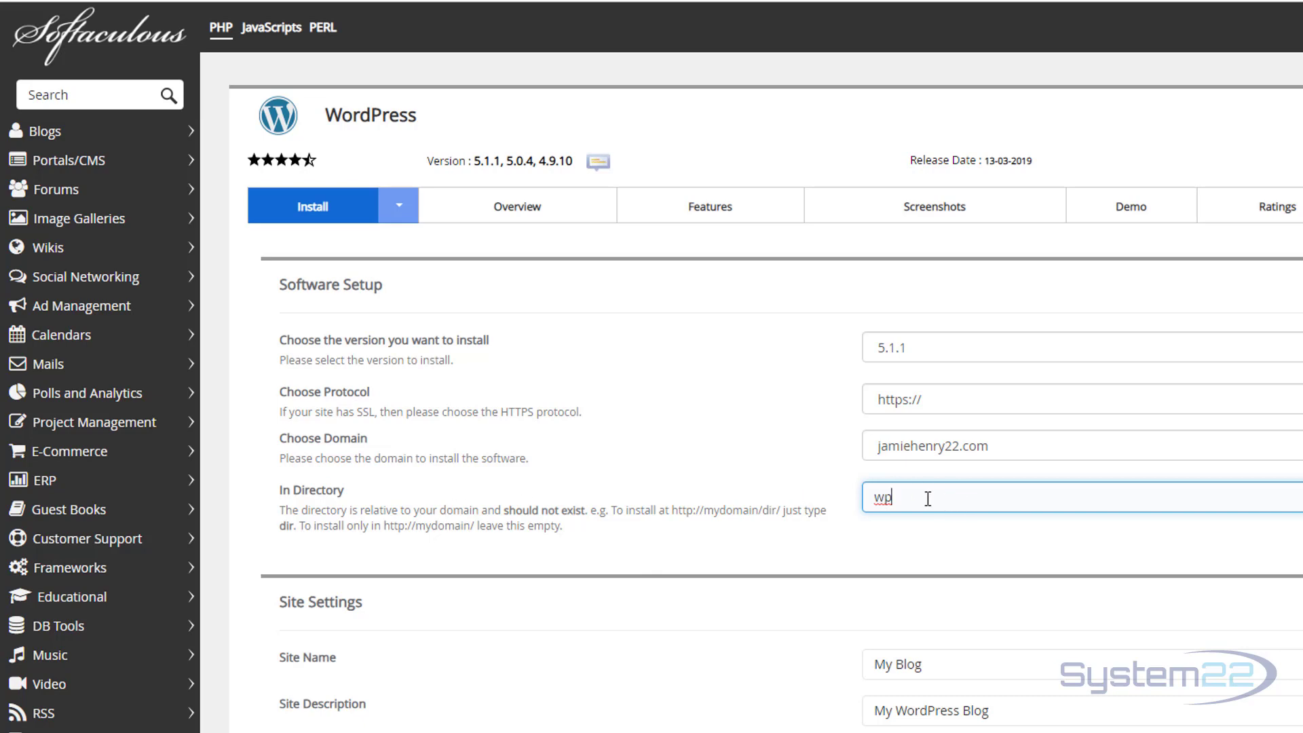
double_click(869, 499)
type("automatic")
Replace the weak default admin password with a strong new password.
scroll(984, 523, "down", 3)
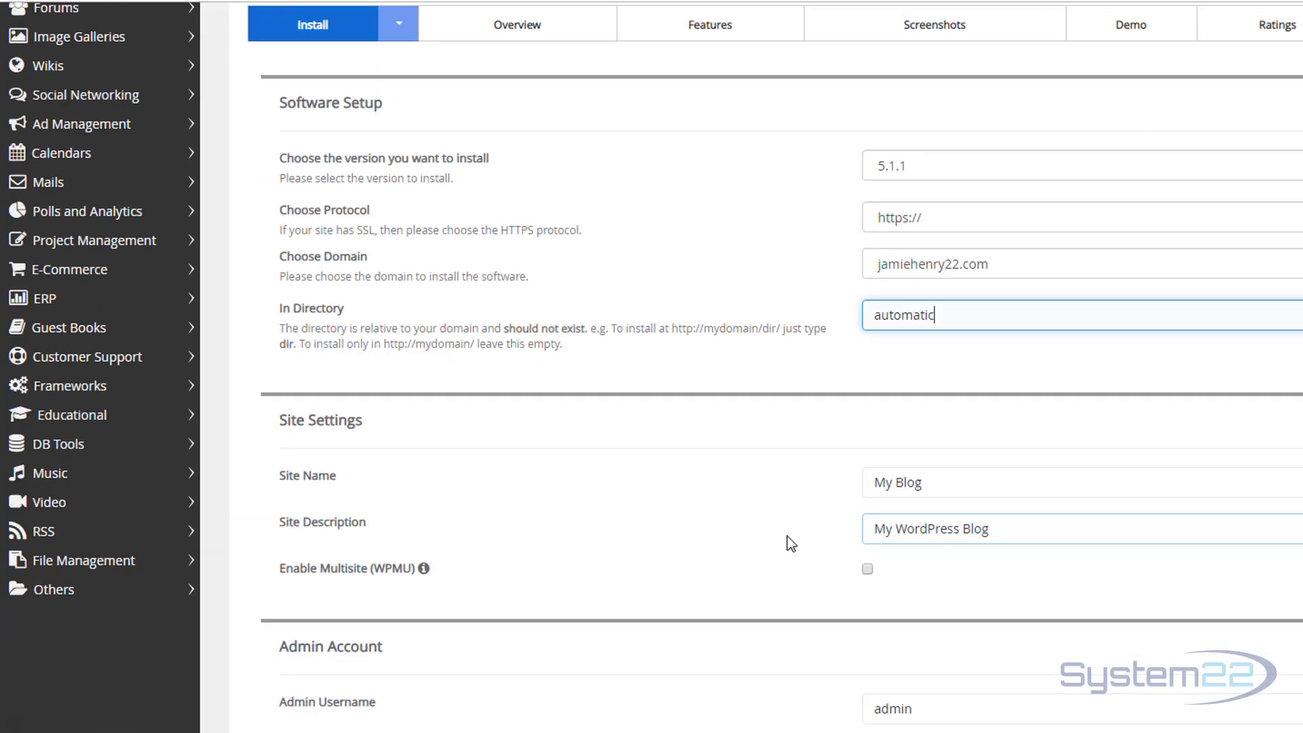
scroll(764, 536, "down", 1)
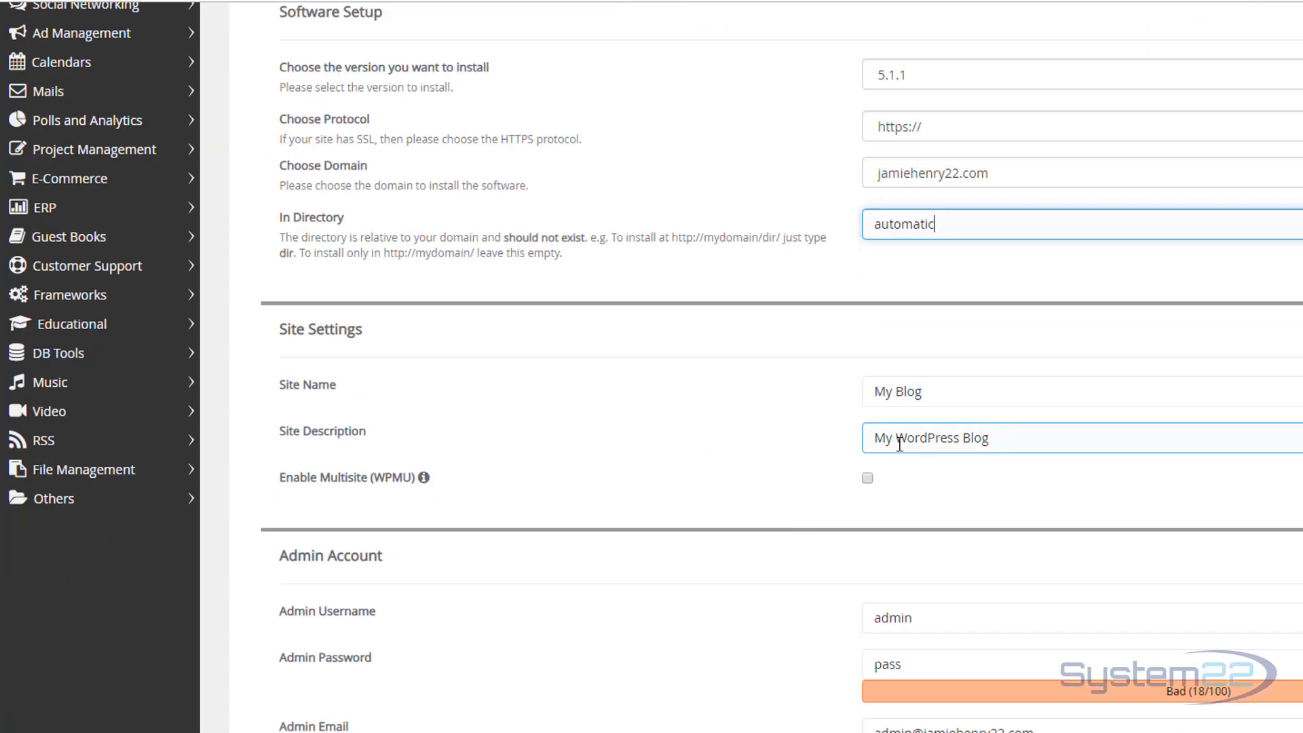
scroll(765, 466, "down", 2)
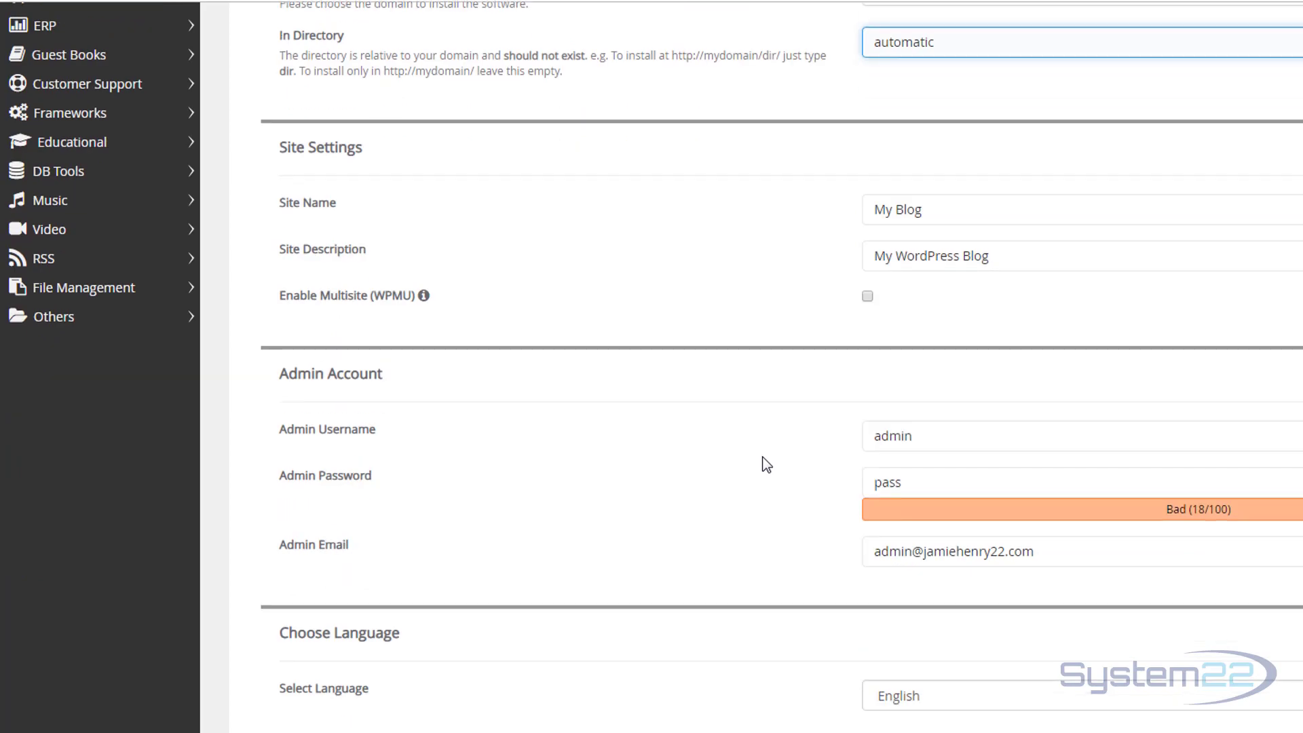
left_click_drag(914, 482, 845, 490)
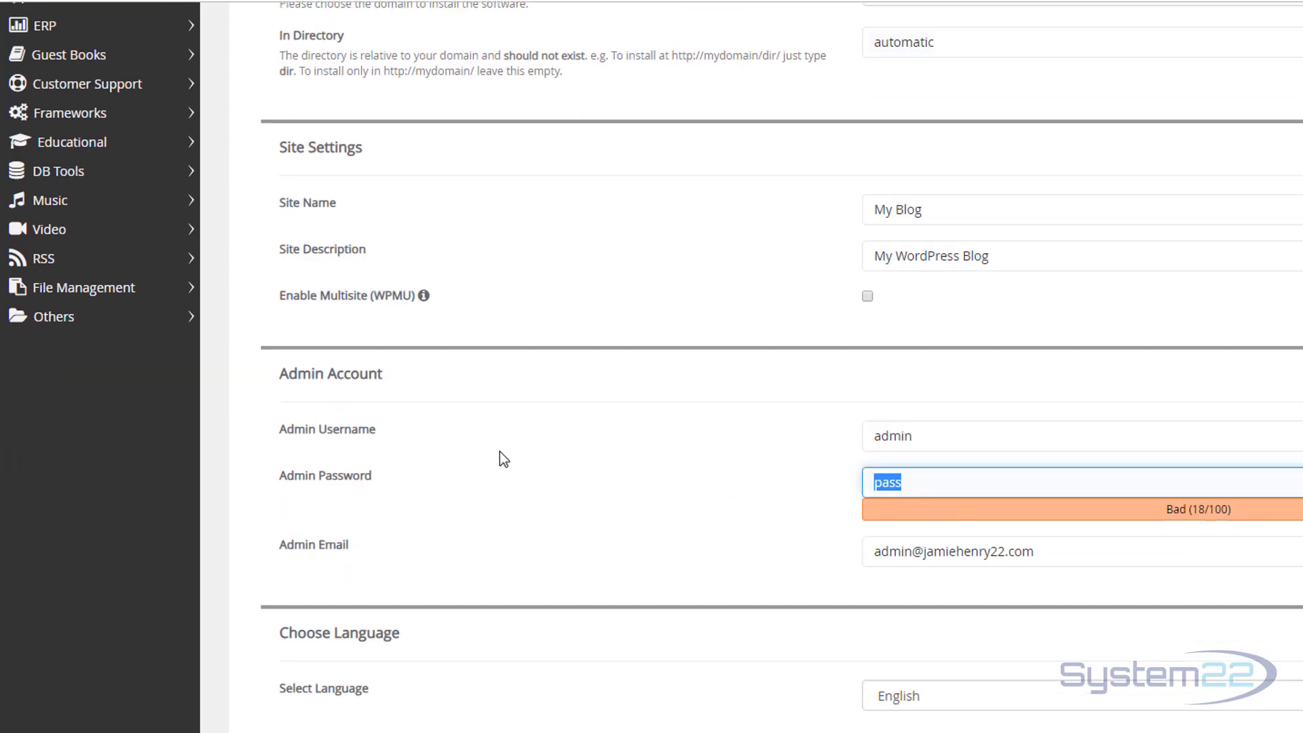
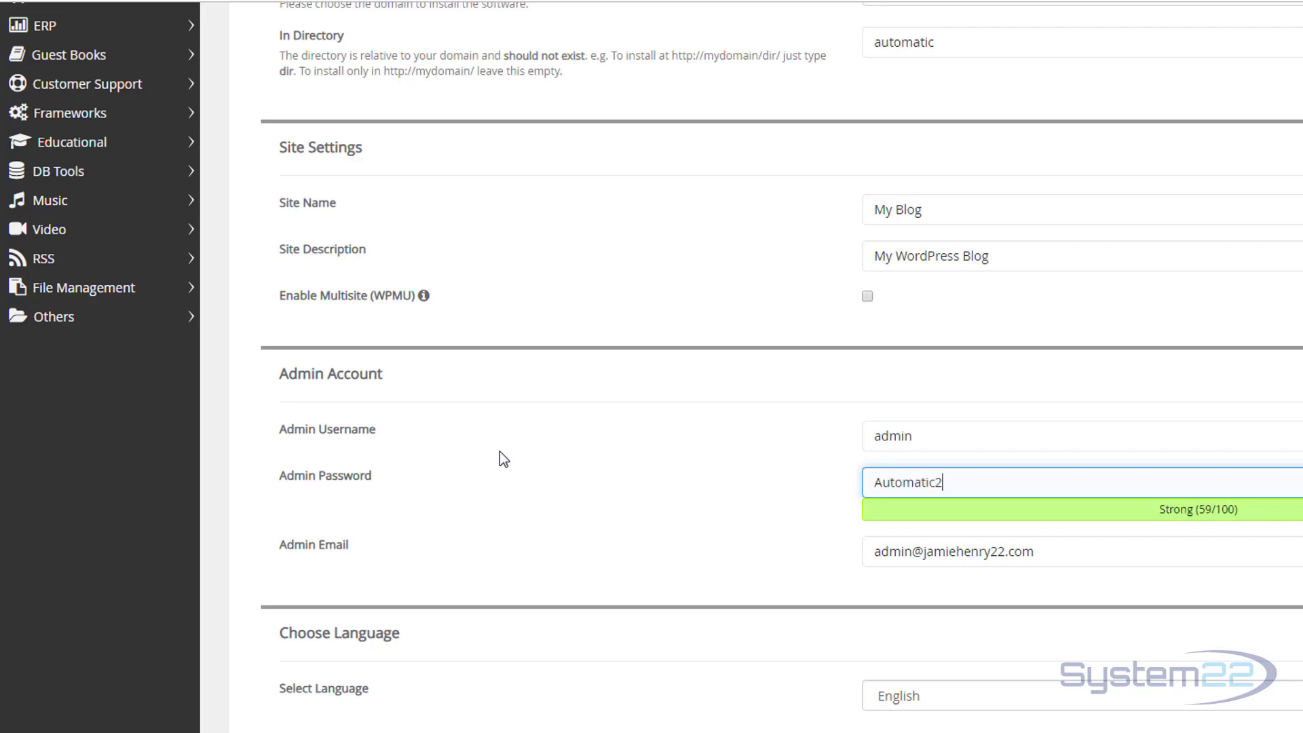
triple_click(910, 481)
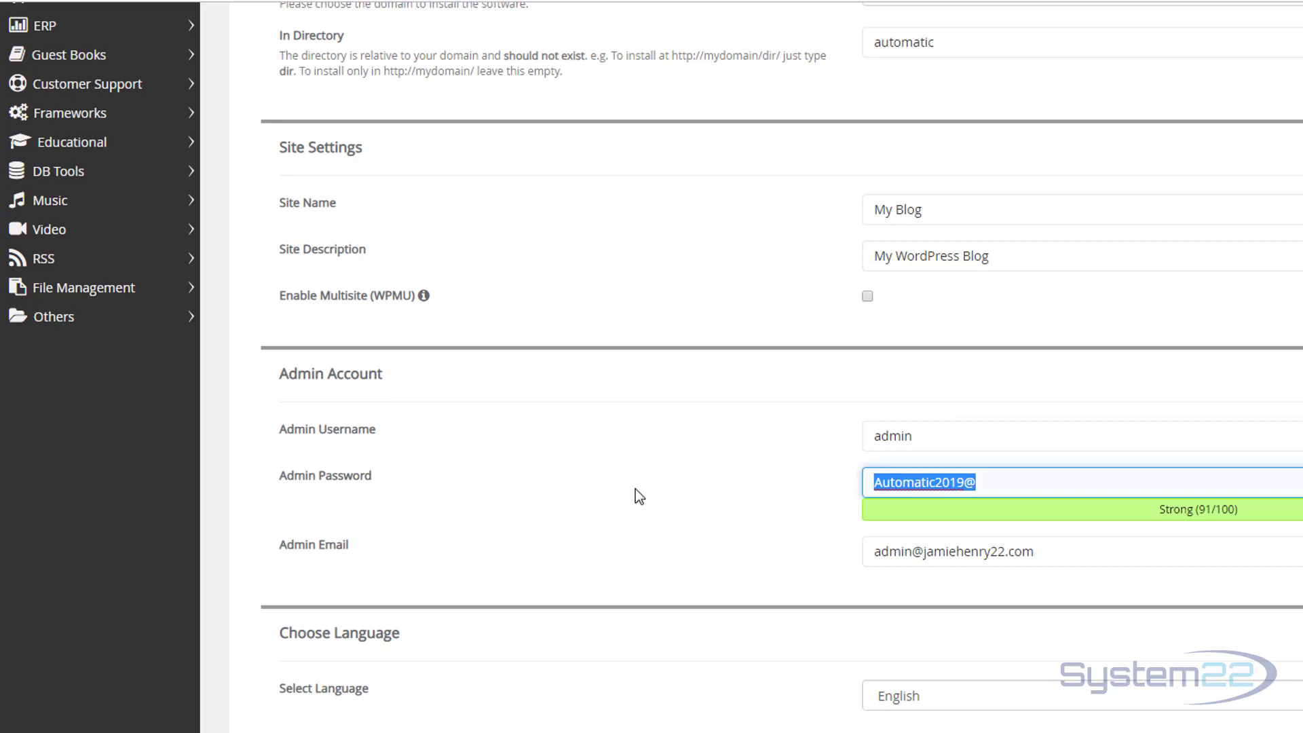
Expand the Advanced Options section below the admin email field.
scroll(569, 471, "down", 2)
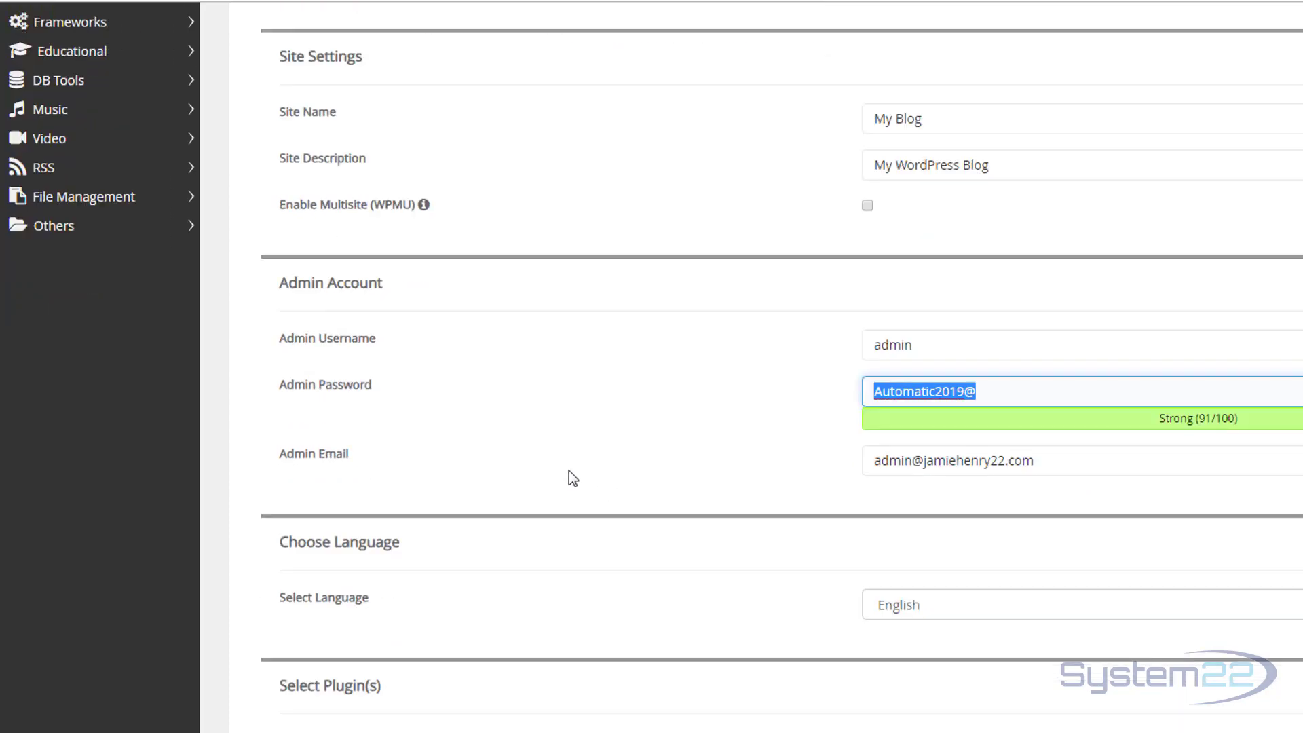
scroll(569, 471, "down", 2)
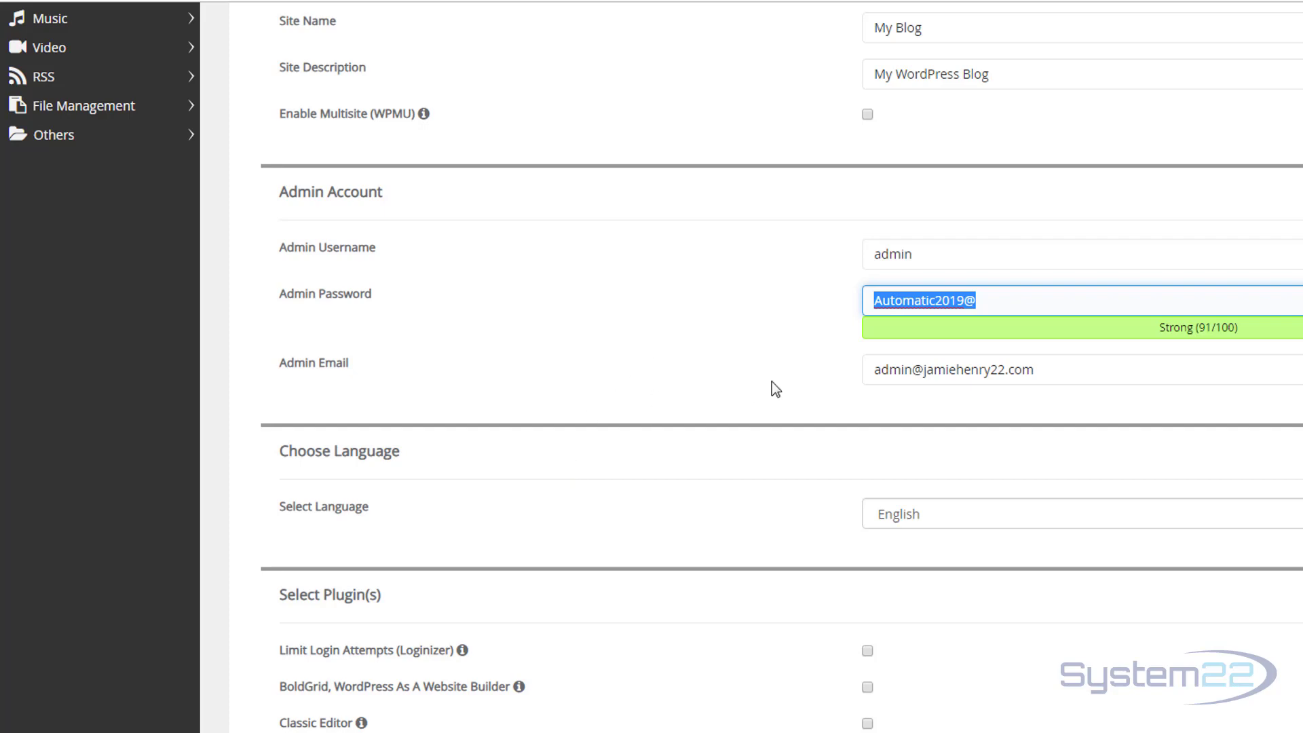
left_click(900, 375)
scroll(682, 400, "down", 2)
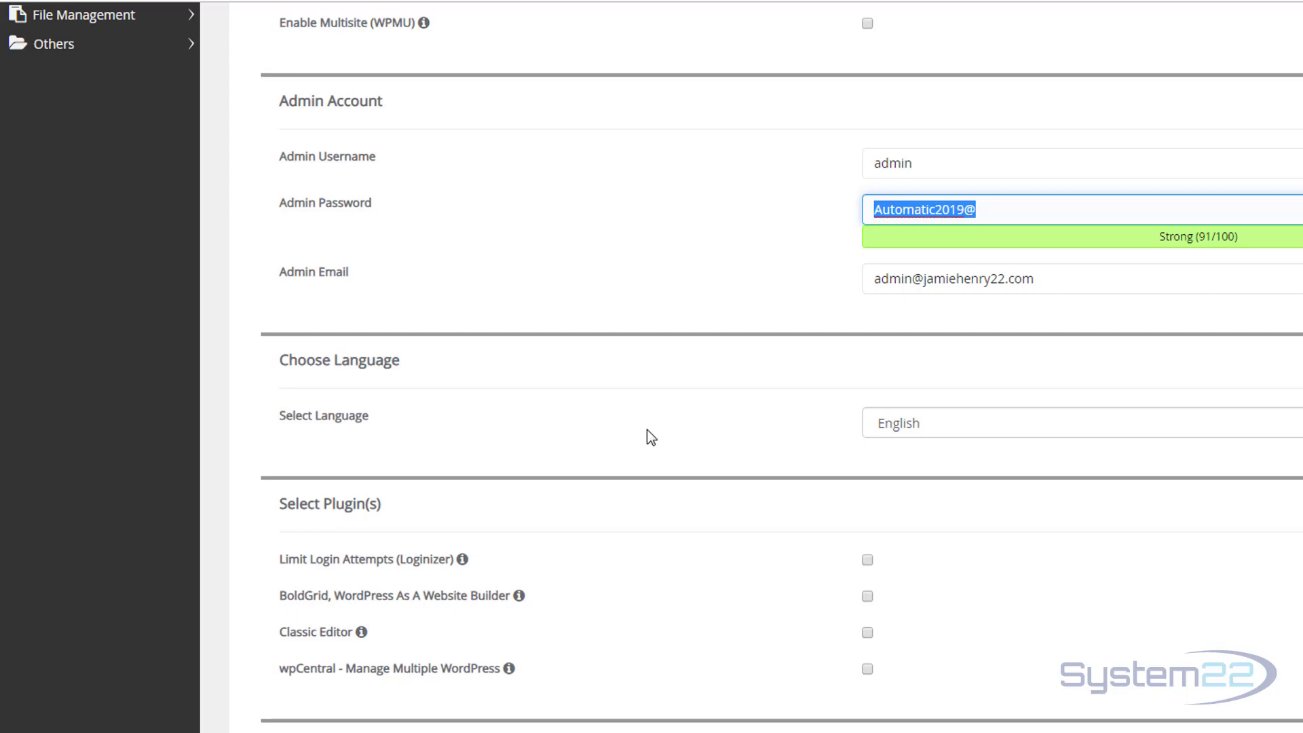
scroll(650, 436, "down", 4)
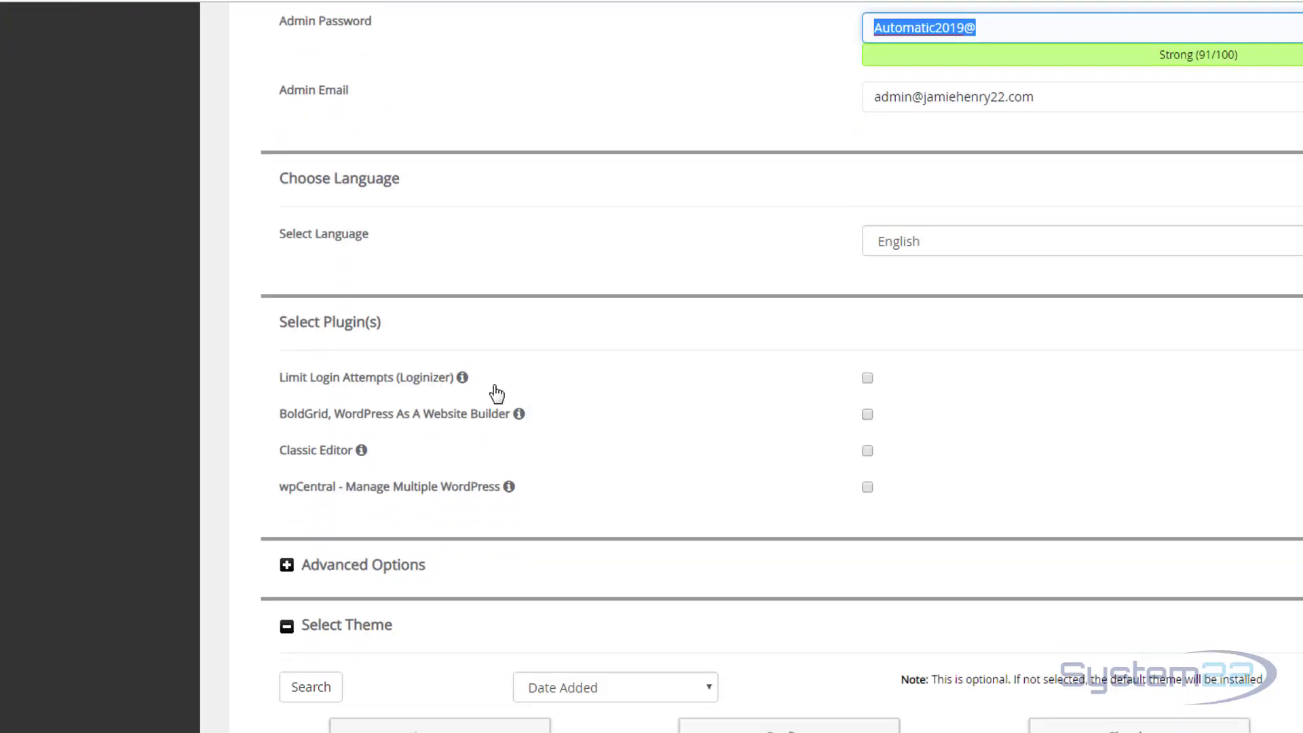
left_click(286, 567)
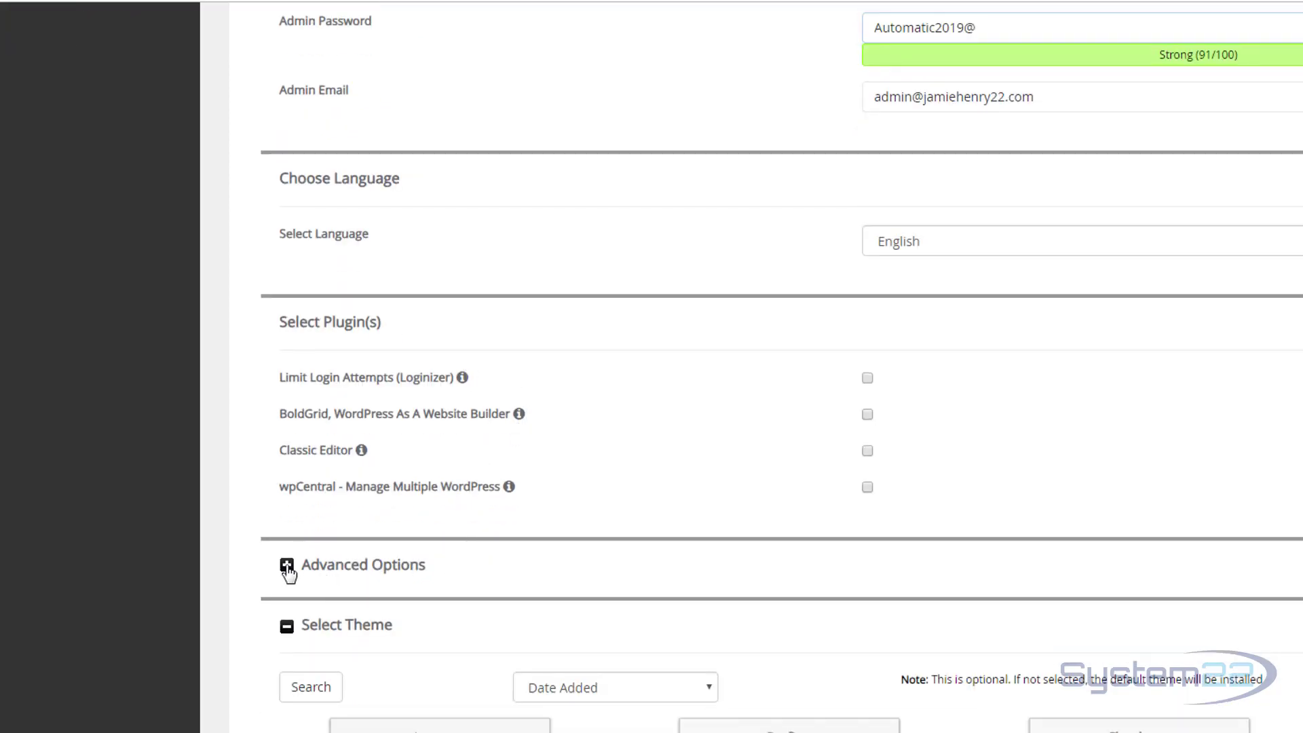
Re-enter the trailing underscore of the database table prefix, keeping the other advanced defaults.
scroll(582, 546, "down", 2)
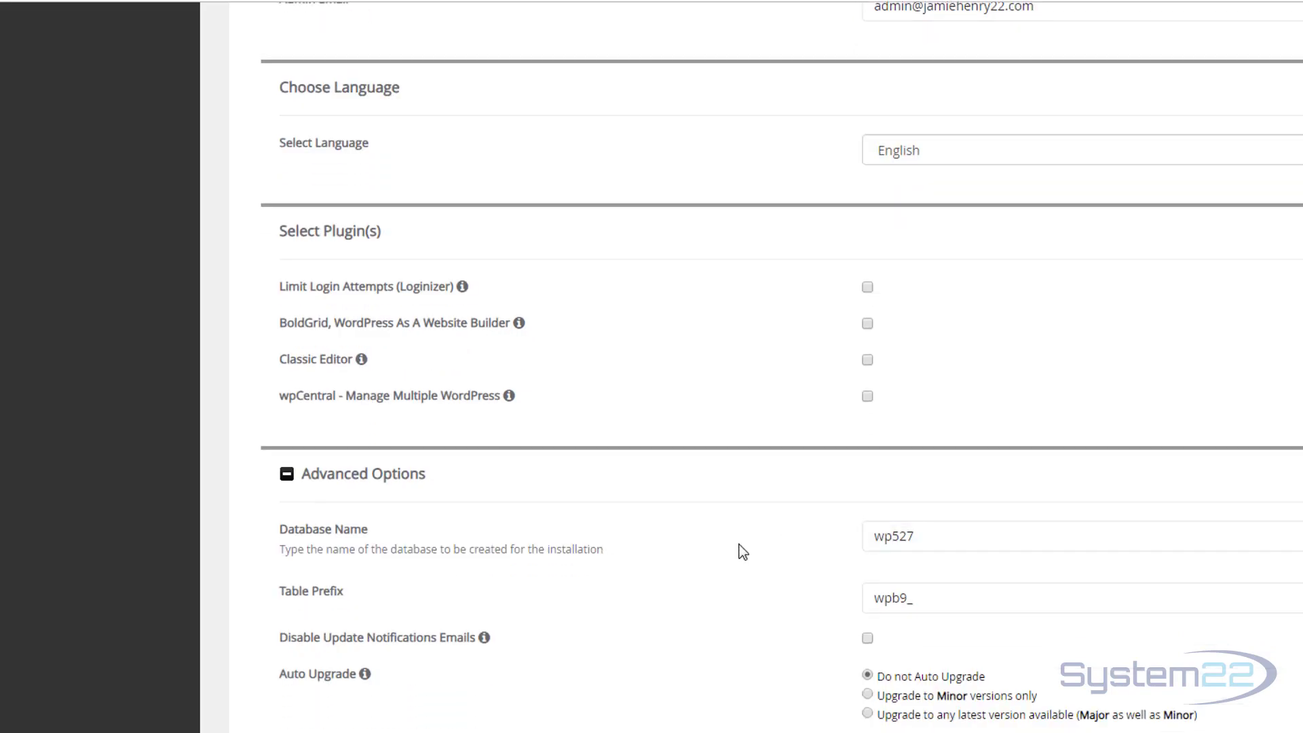
scroll(738, 544, "down", 1)
scroll(738, 544, "down", 1)
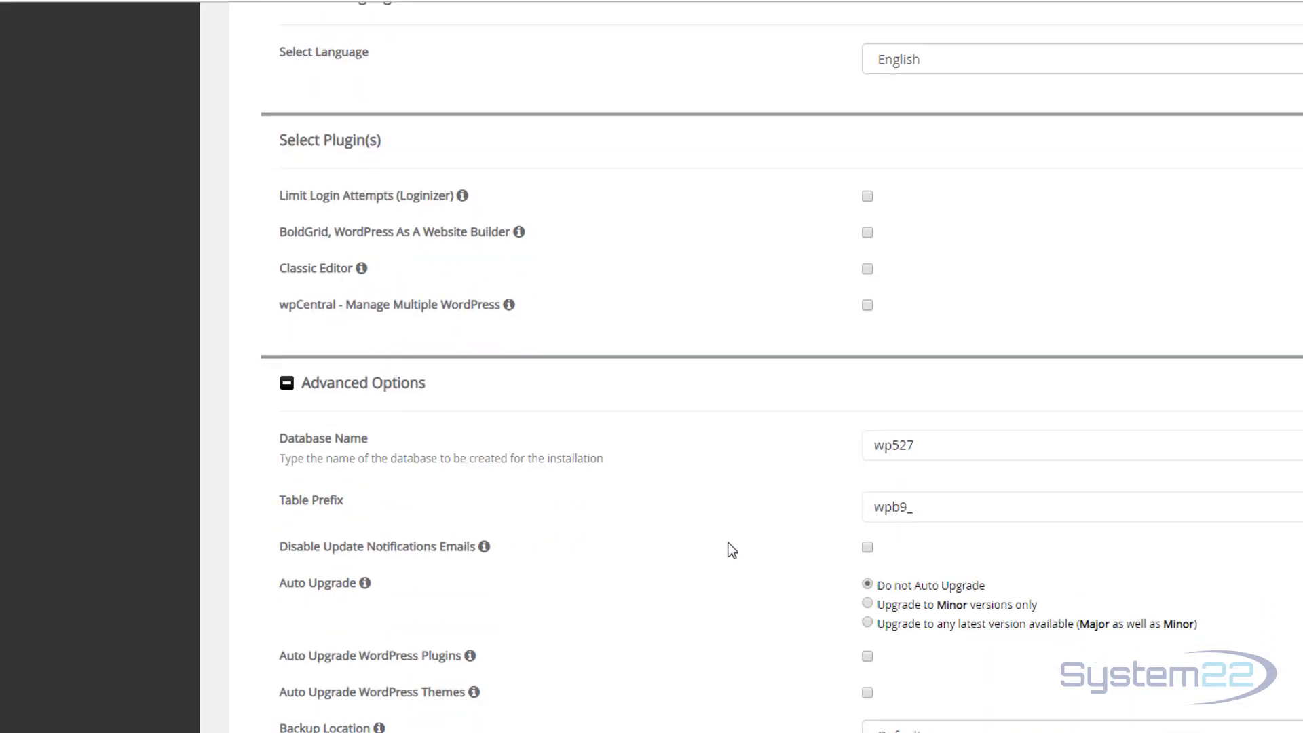
left_click(890, 506)
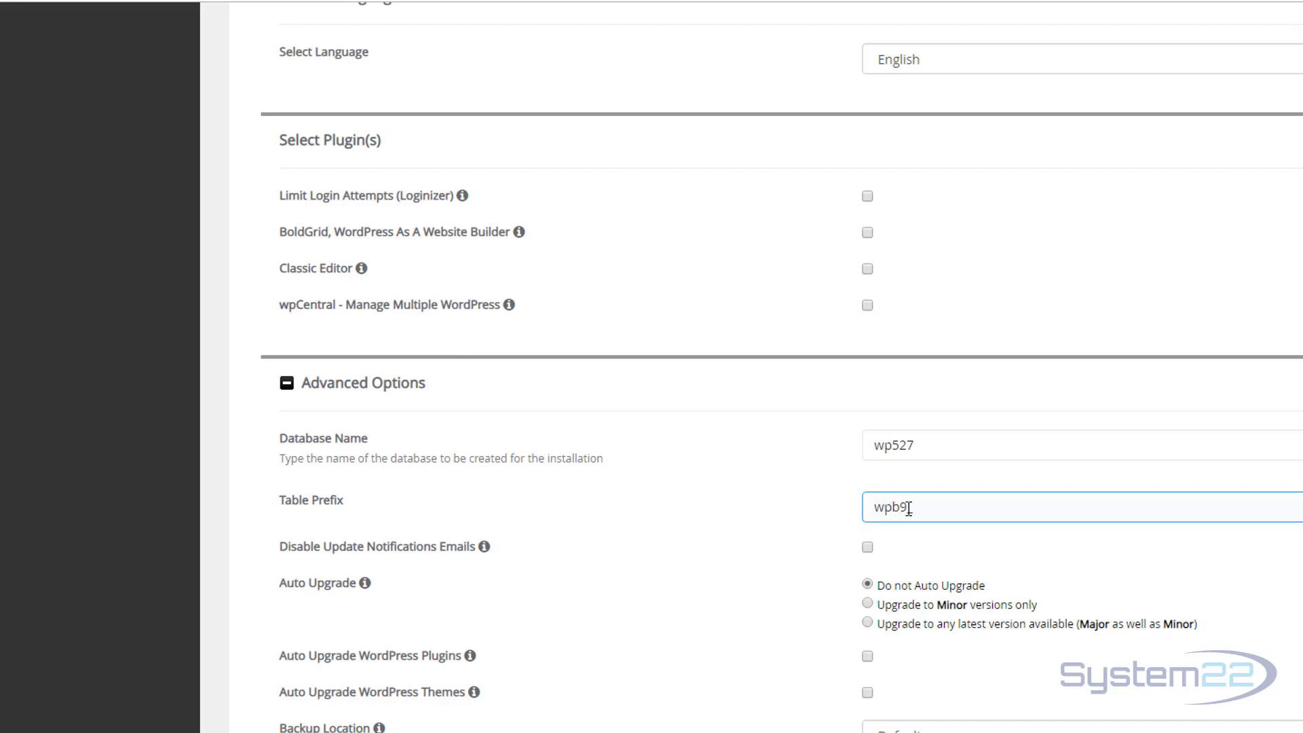
key("BackSpace")
type("_")
left_click(751, 507)
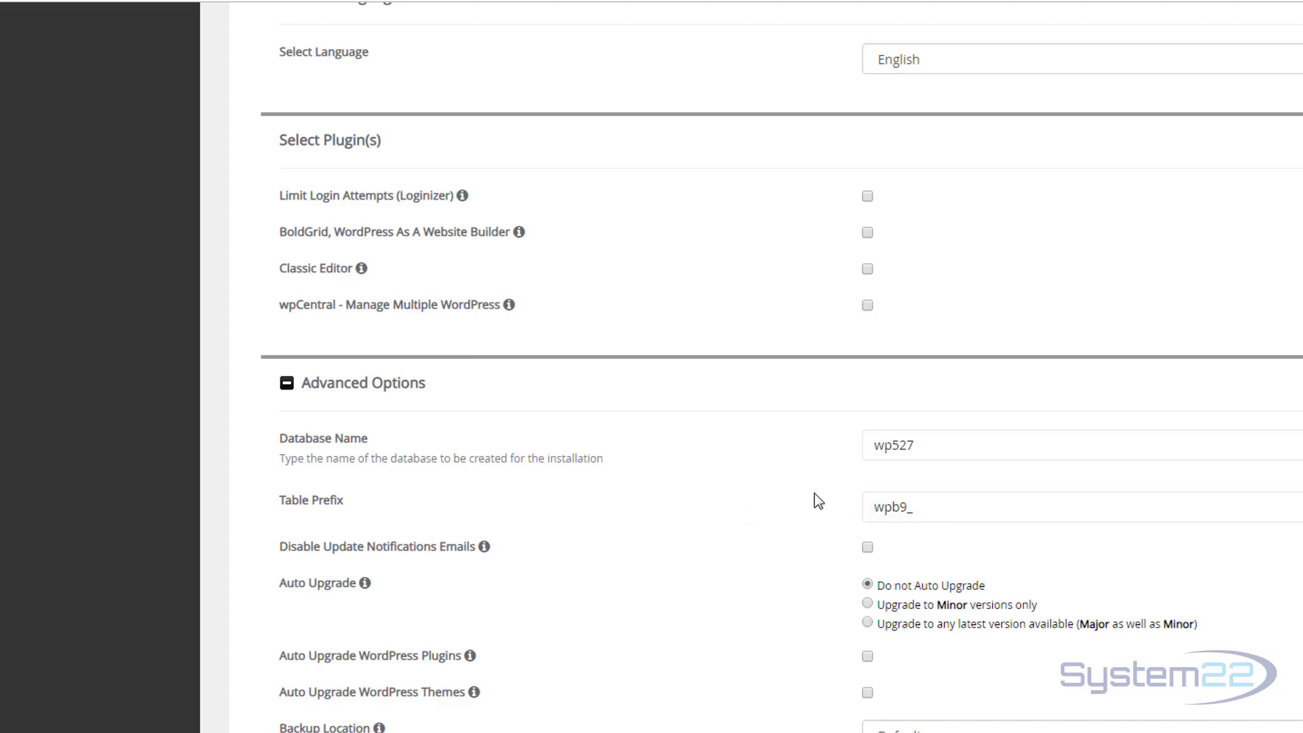
Leave the default theme selected and launch the WordPress installation.
scroll(797, 486, "down", 2)
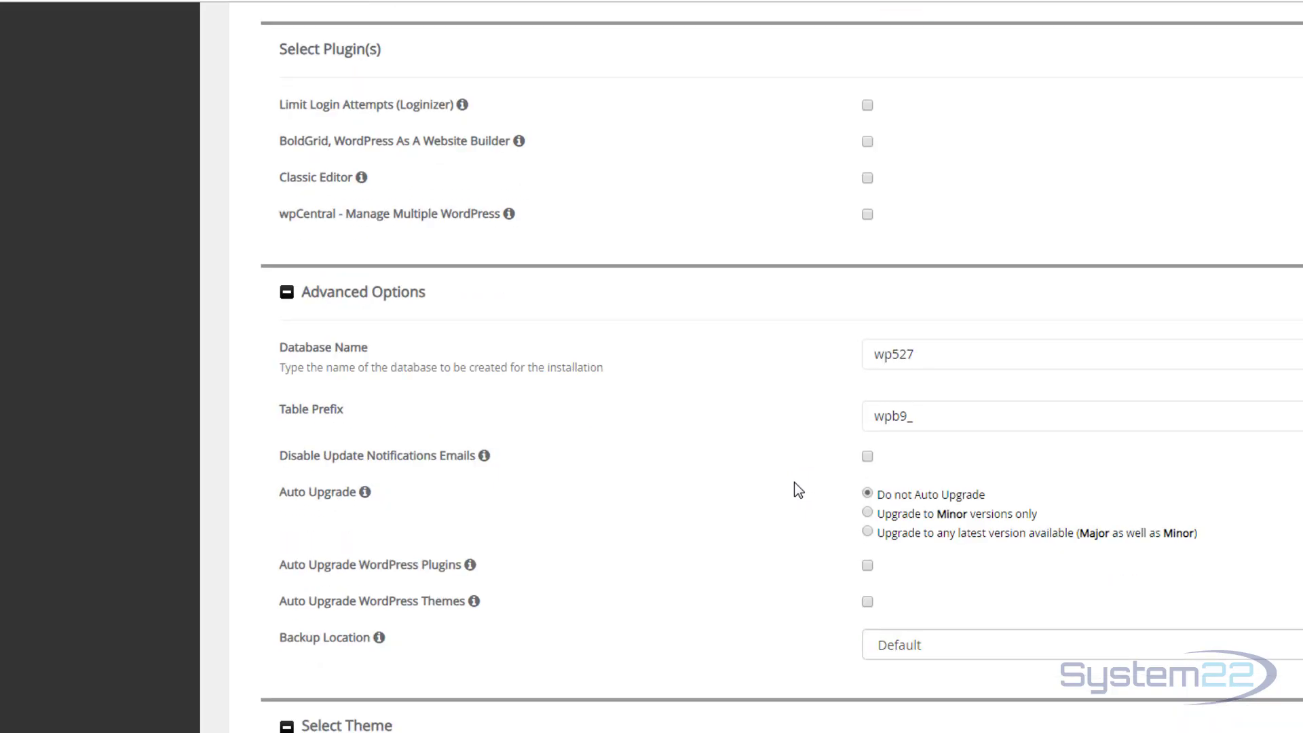
scroll(799, 490, "down", 2)
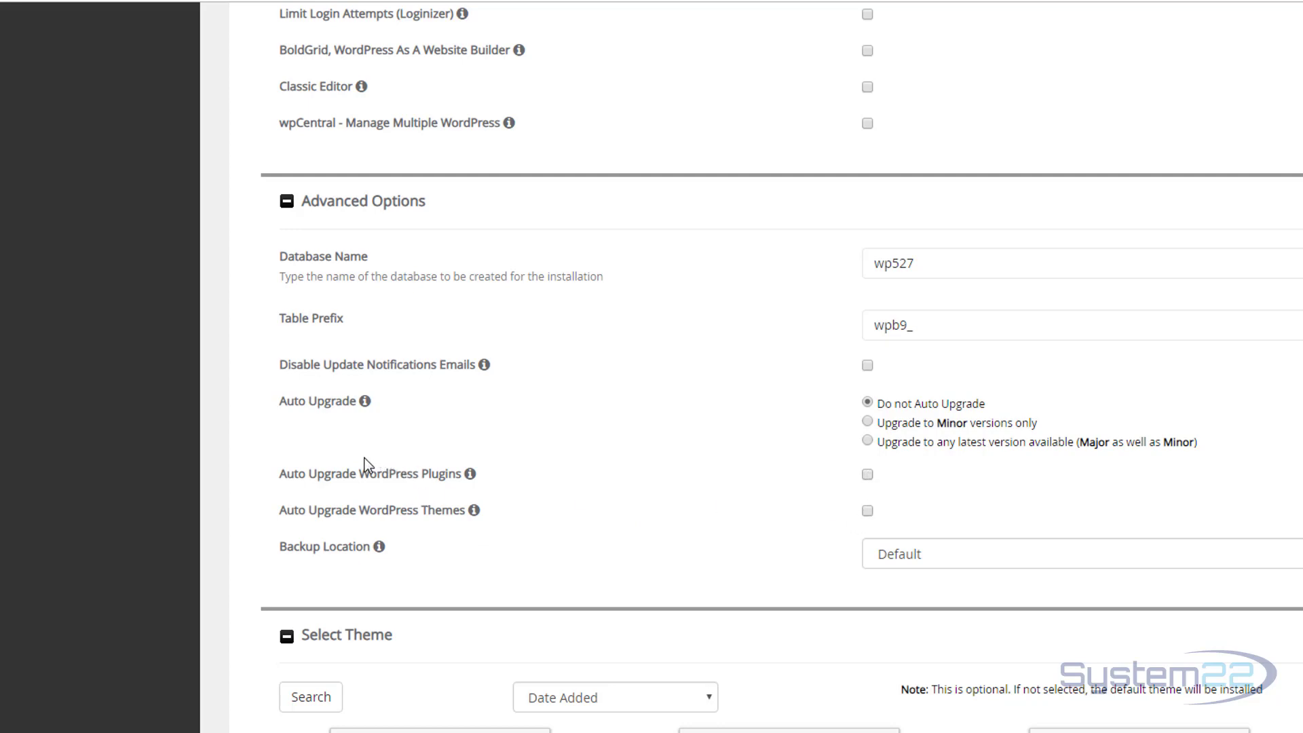
mouse_move(472, 512)
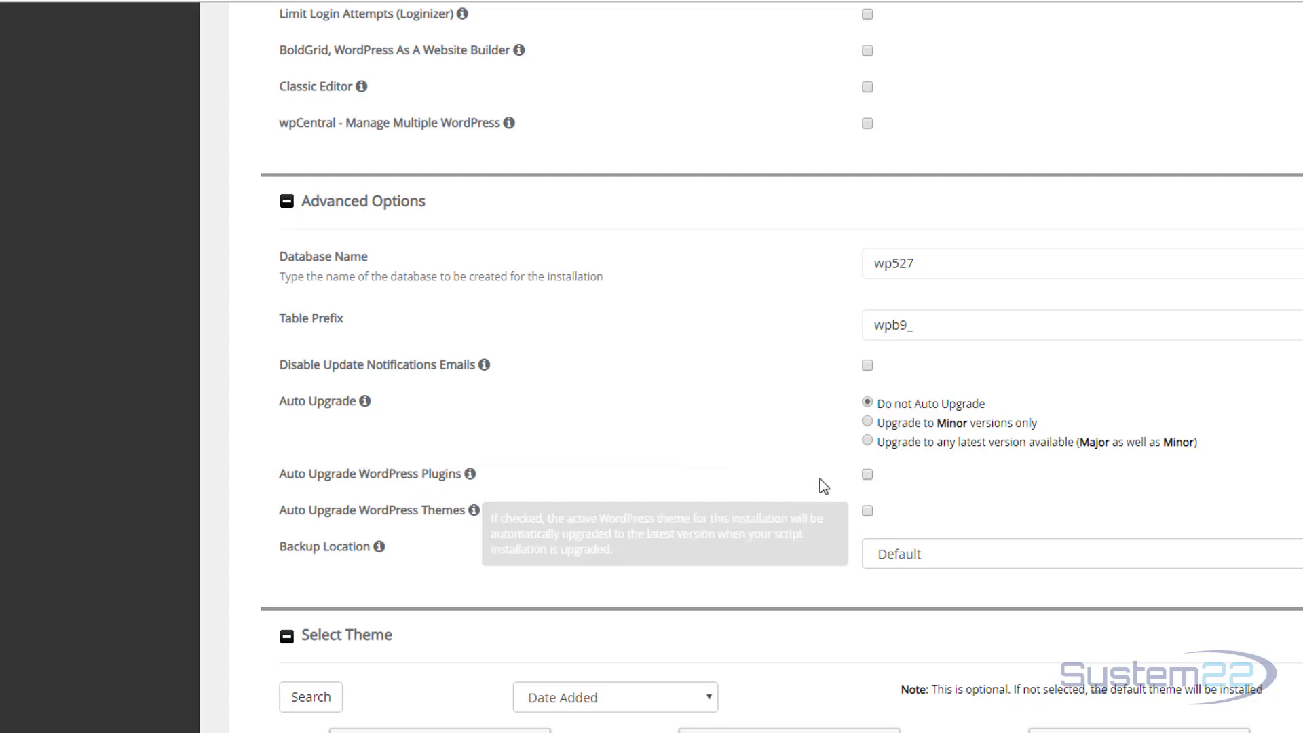
scroll(862, 379, "down", 1)
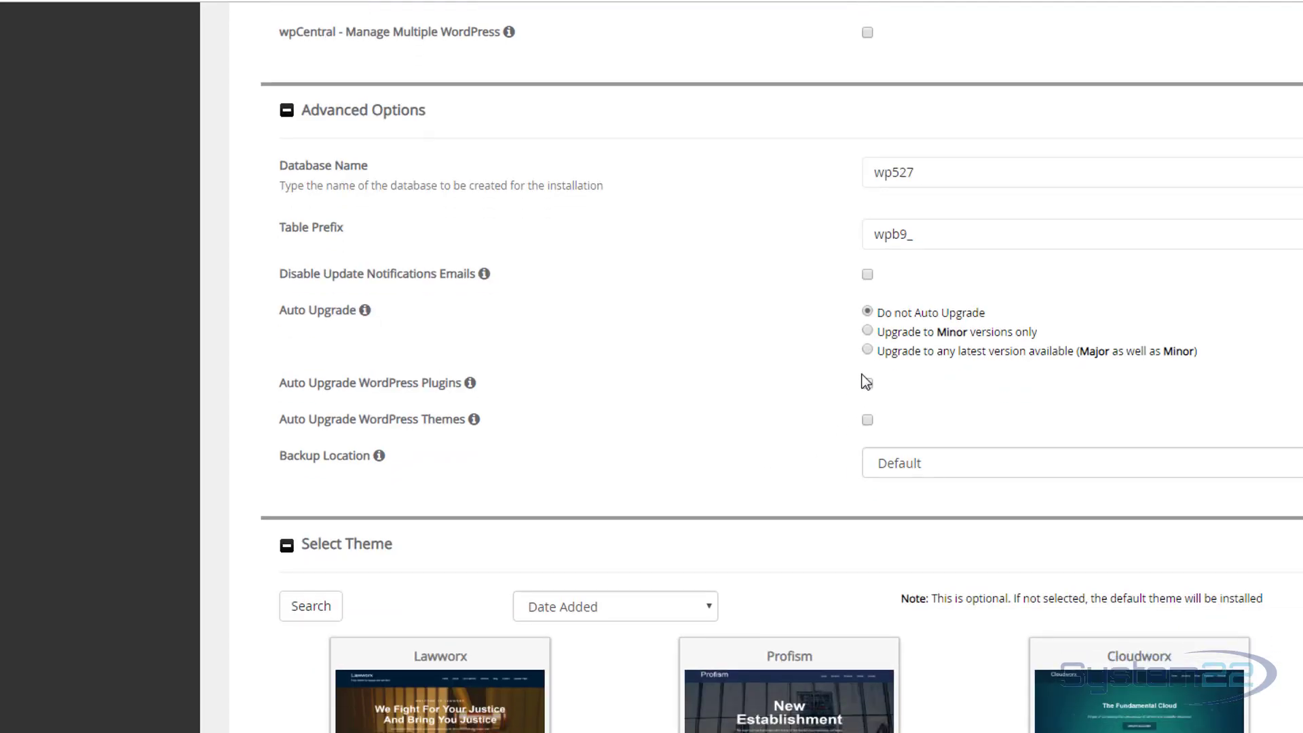
scroll(755, 455, "down", 3)
scroll(753, 453, "down", 2)
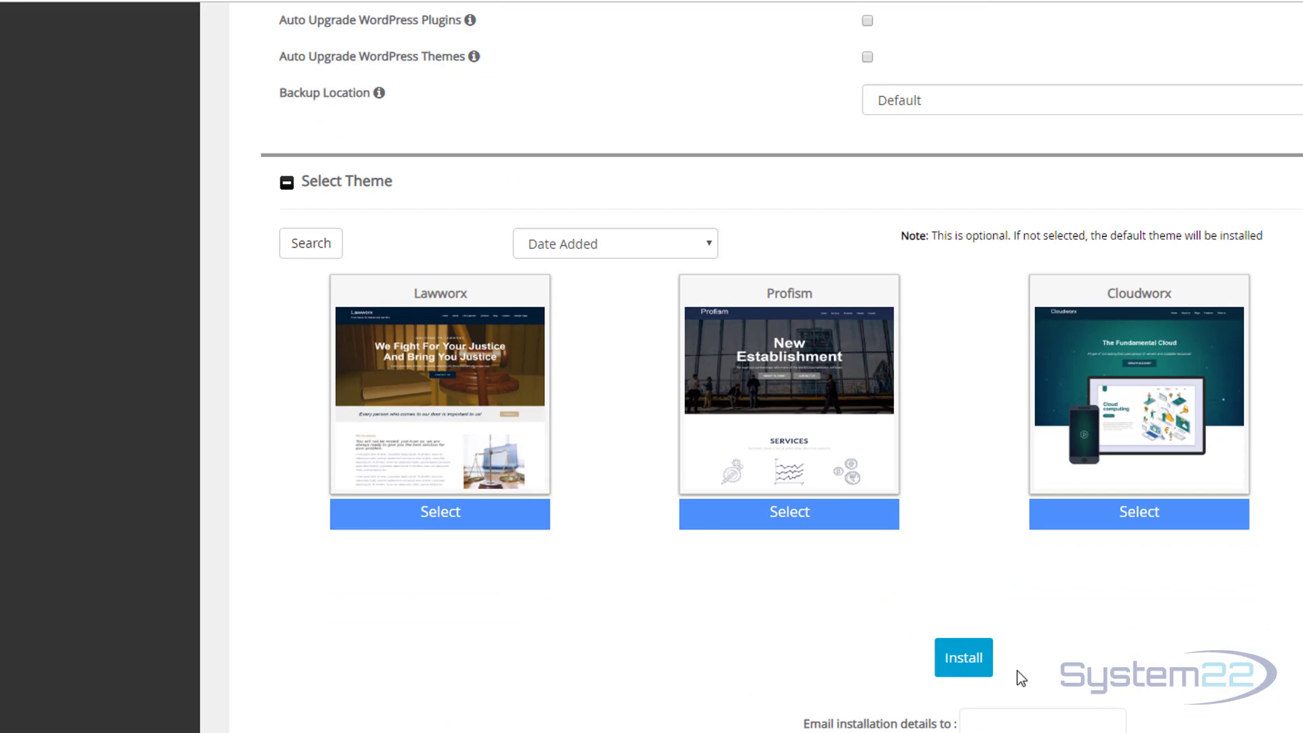
left_click(972, 667)
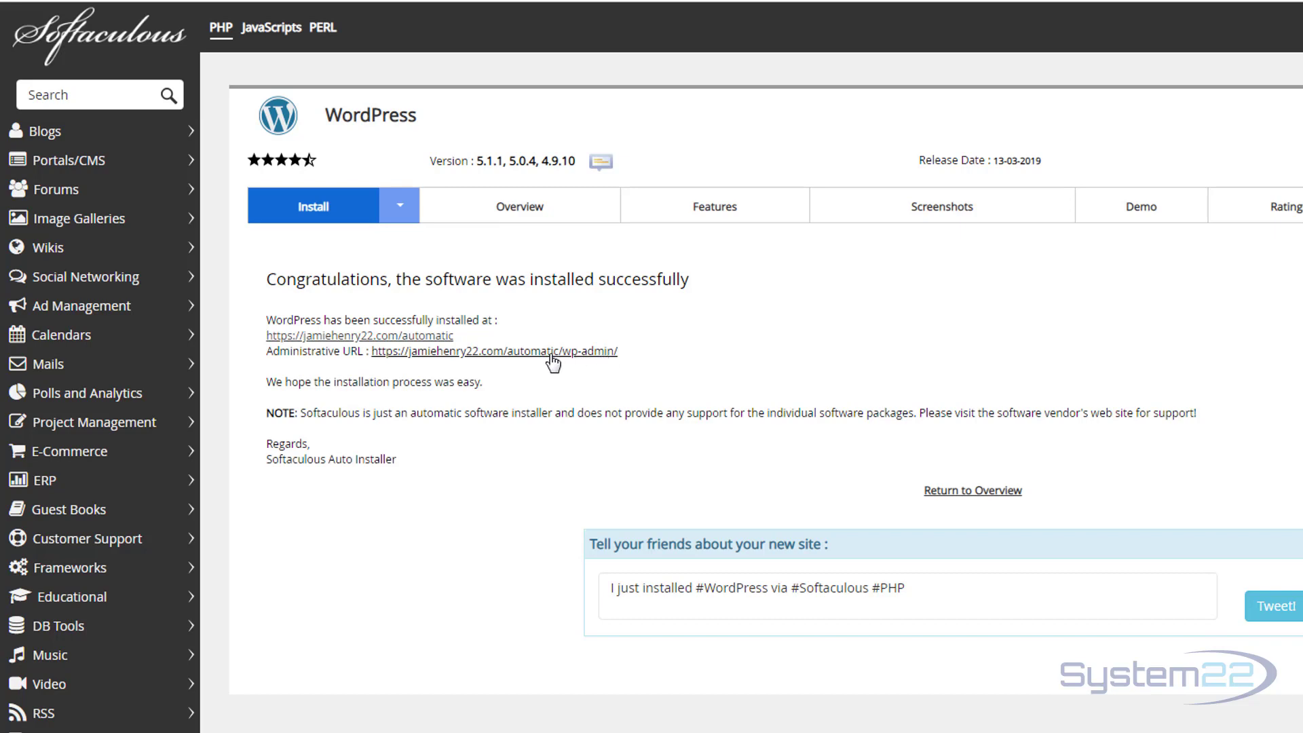
Visit the new site's wp-admin login page, then go to cPanel's File Manager.
left_click(508, 351)
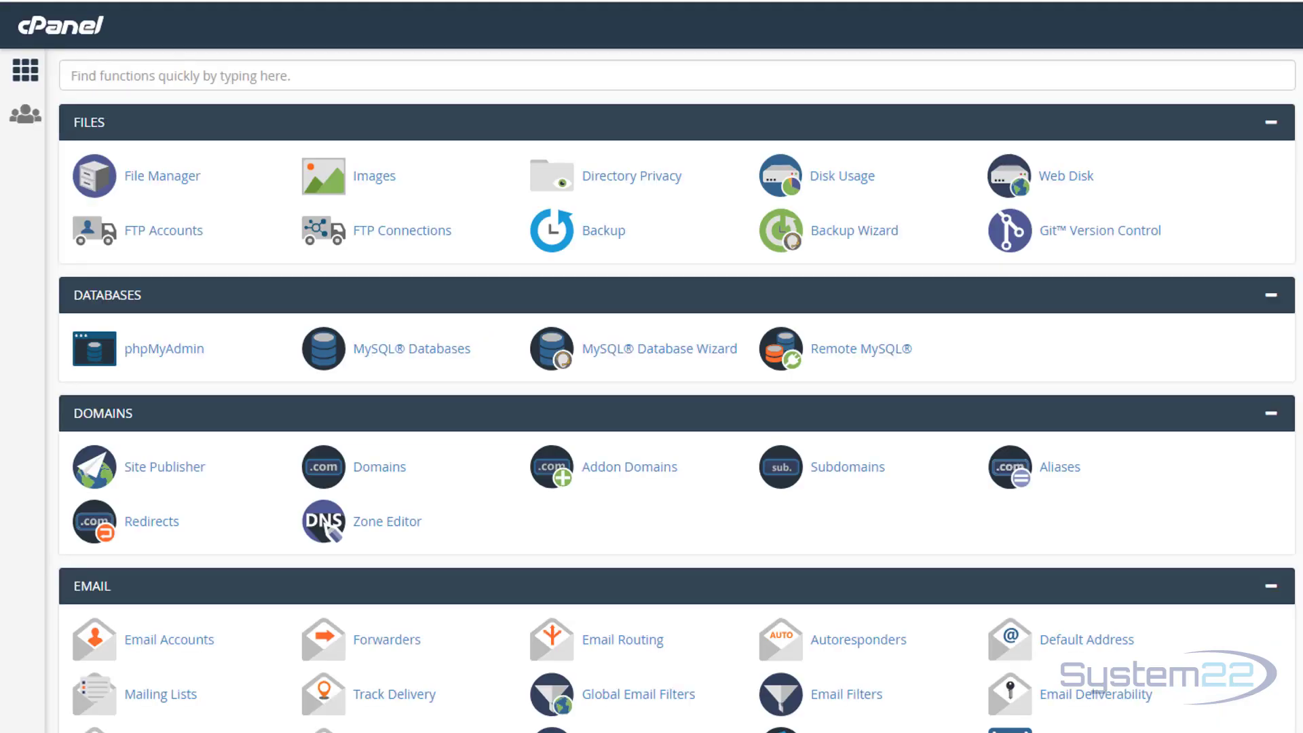
left_click(154, 179)
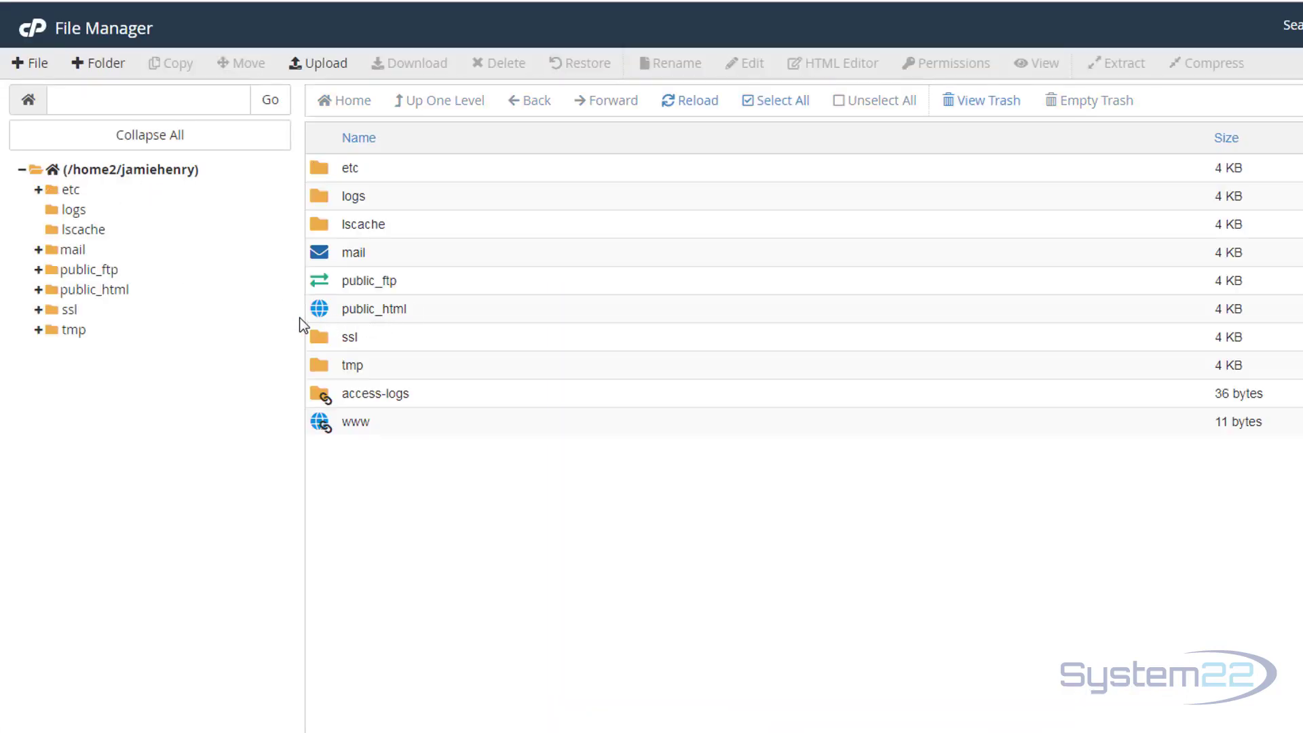
Open the public_html folder and start a new folder inside it.
double_click(361, 307)
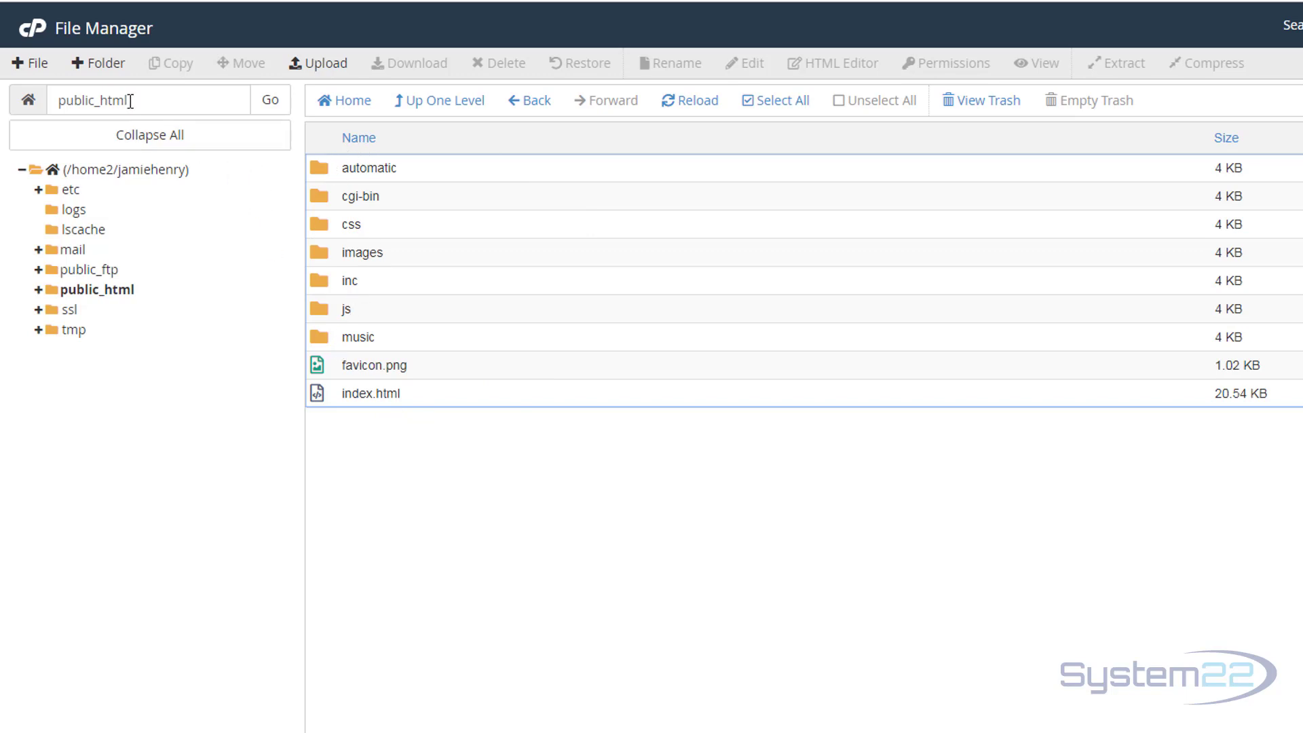
left_click(100, 62)
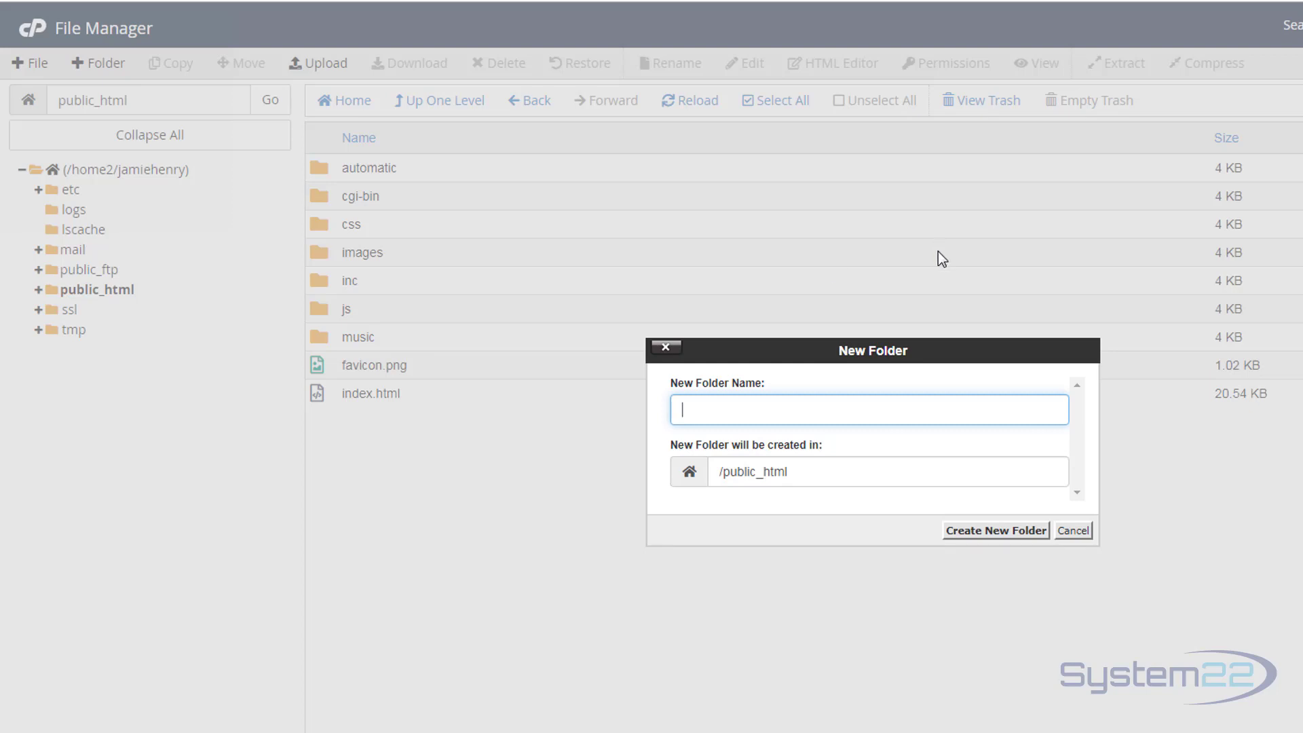
Create a folder named manual in public_html and open it.
type("manual")
left_click(984, 536)
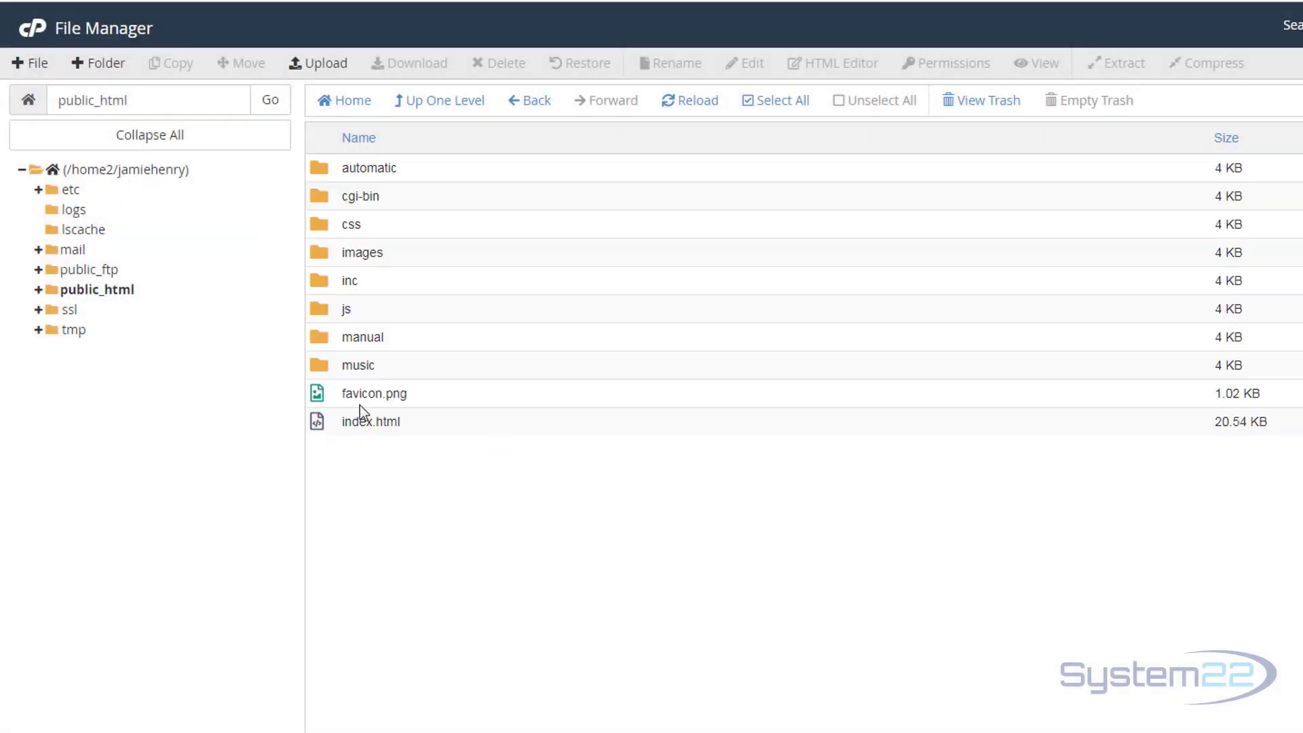
double_click(319, 338)
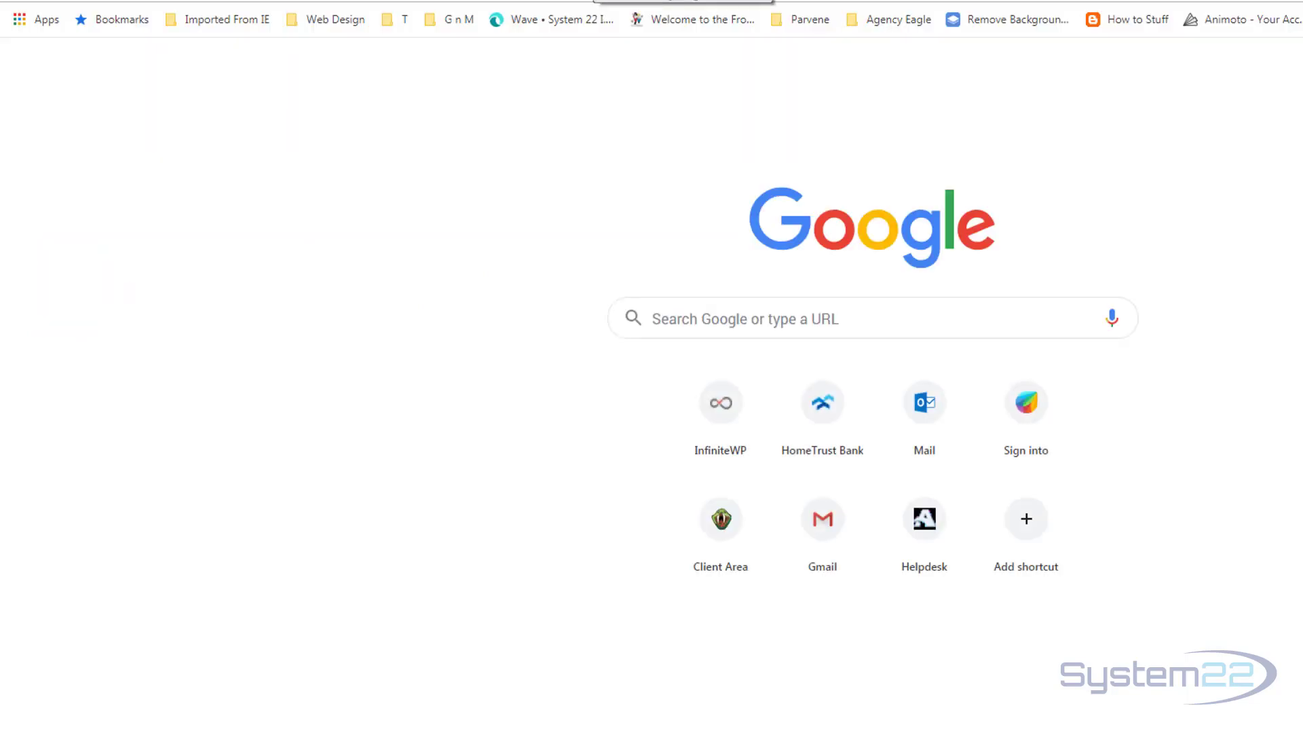
Go to wordpress.org and open the Download WordPress 5.1.1 page.
type("wordpre")
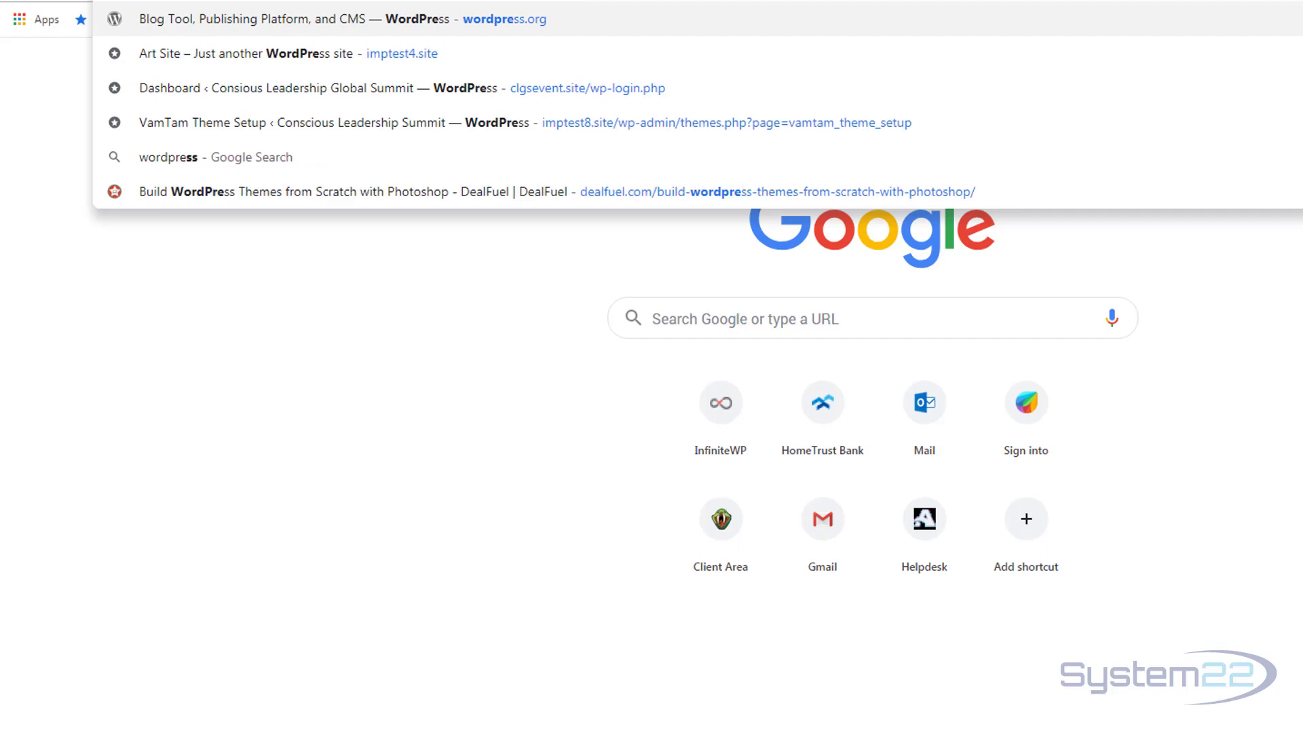
type("ss.org")
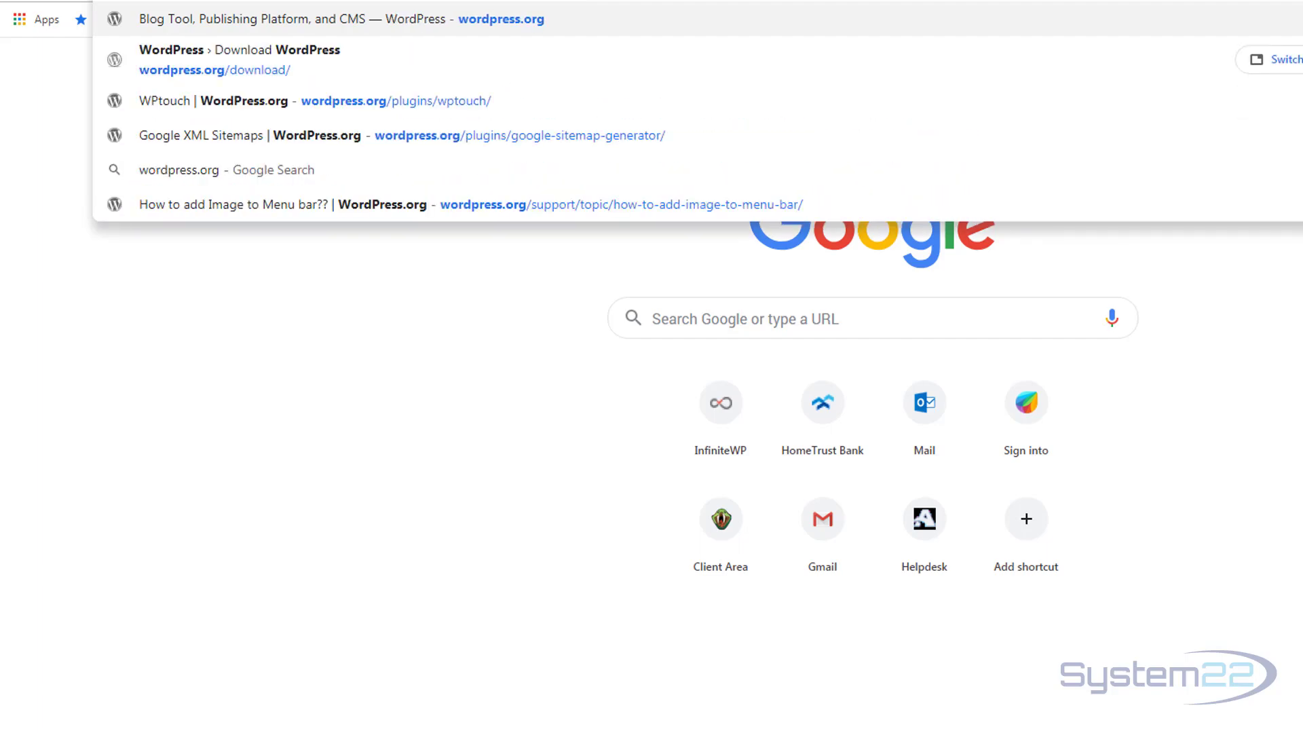
key("Return")
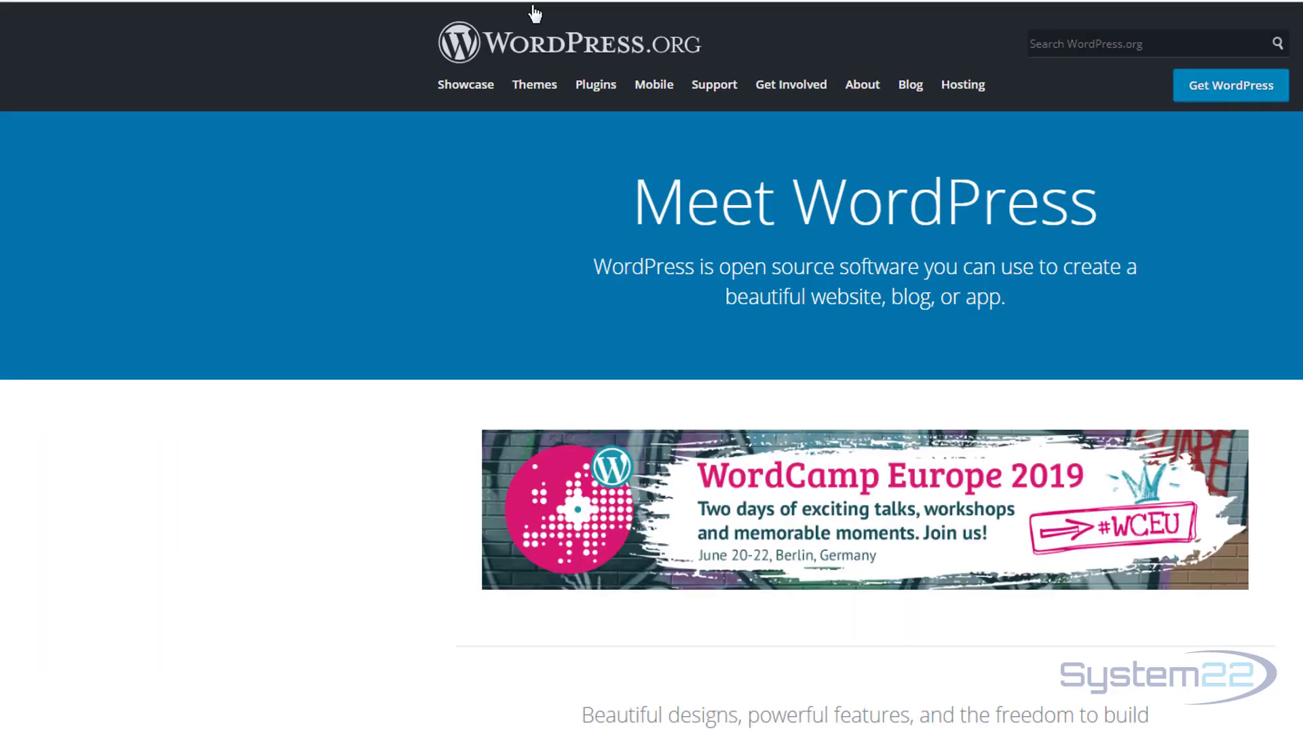
left_click(1229, 88)
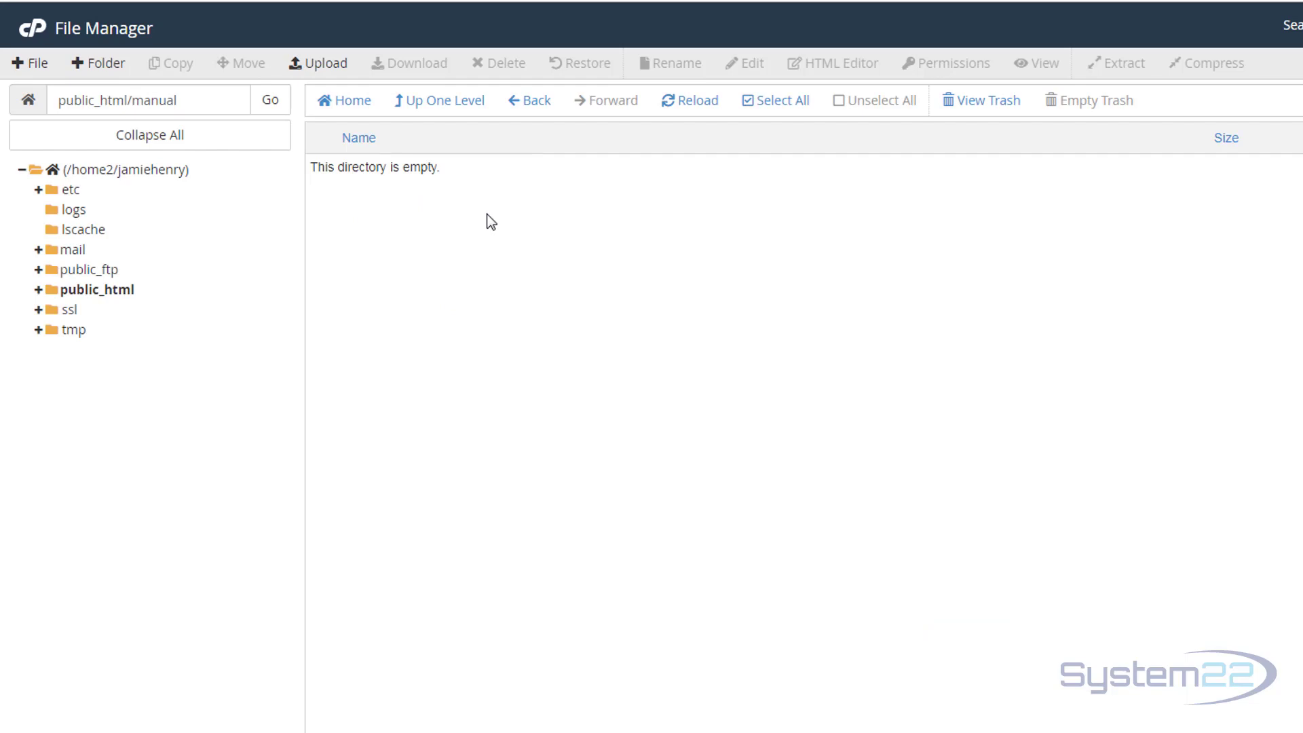
Upload the WordPress 5.1.1 zip into the manual folder.
left_click(316, 66)
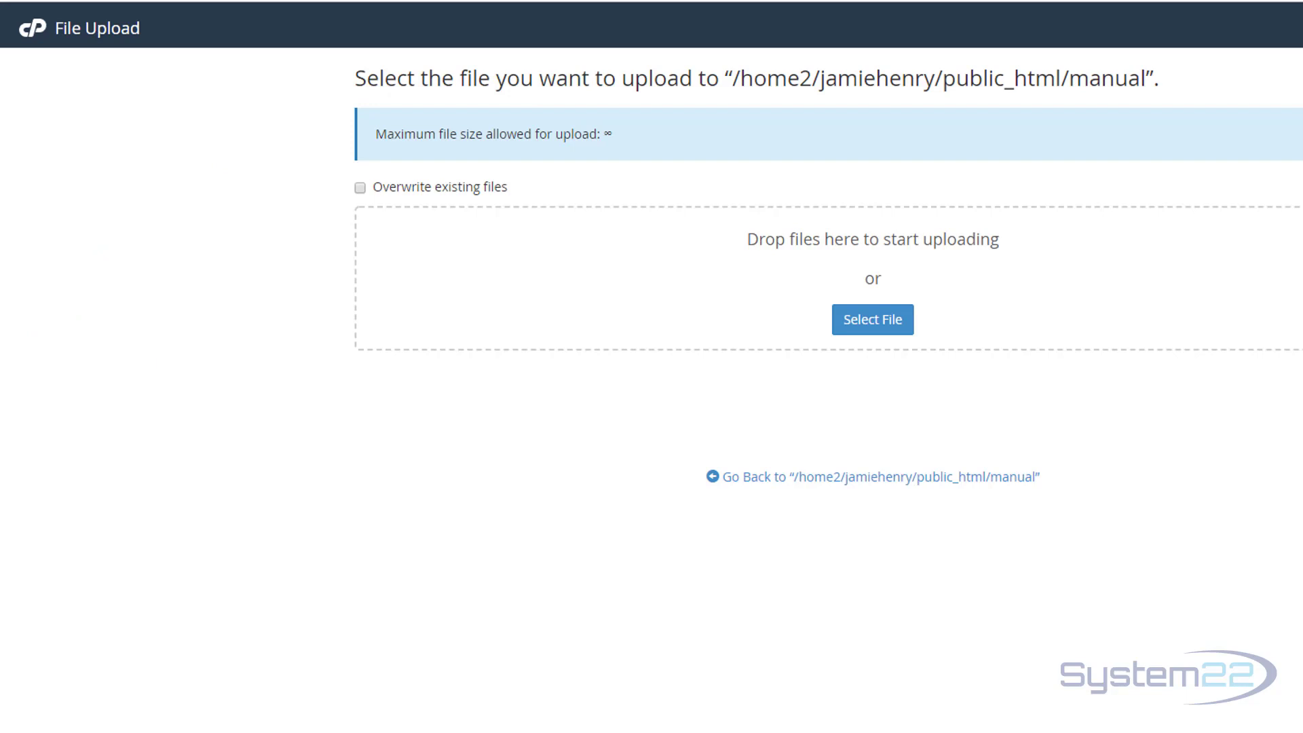
mouse_move(925, 285)
left_mouse_down()
mouse_move(945, 262)
mouse_move(933, 262)
left_mouse_up()
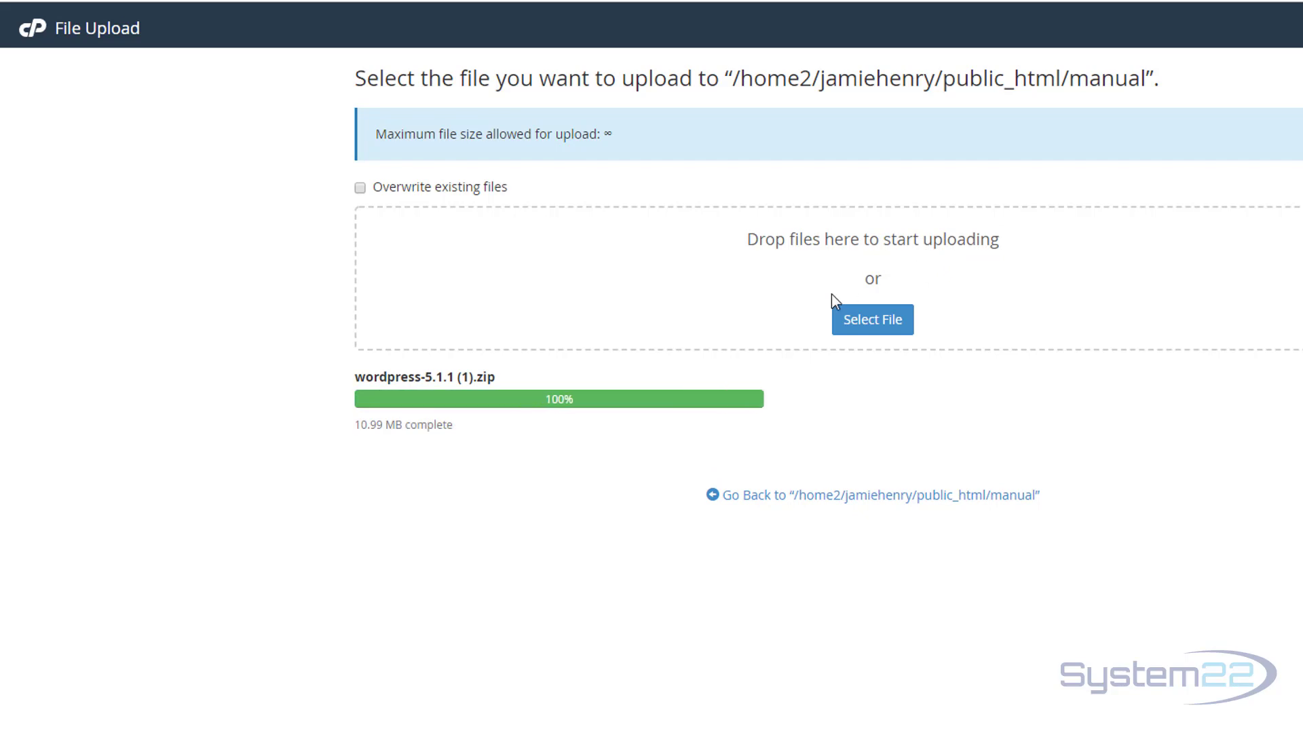
left_click(824, 505)
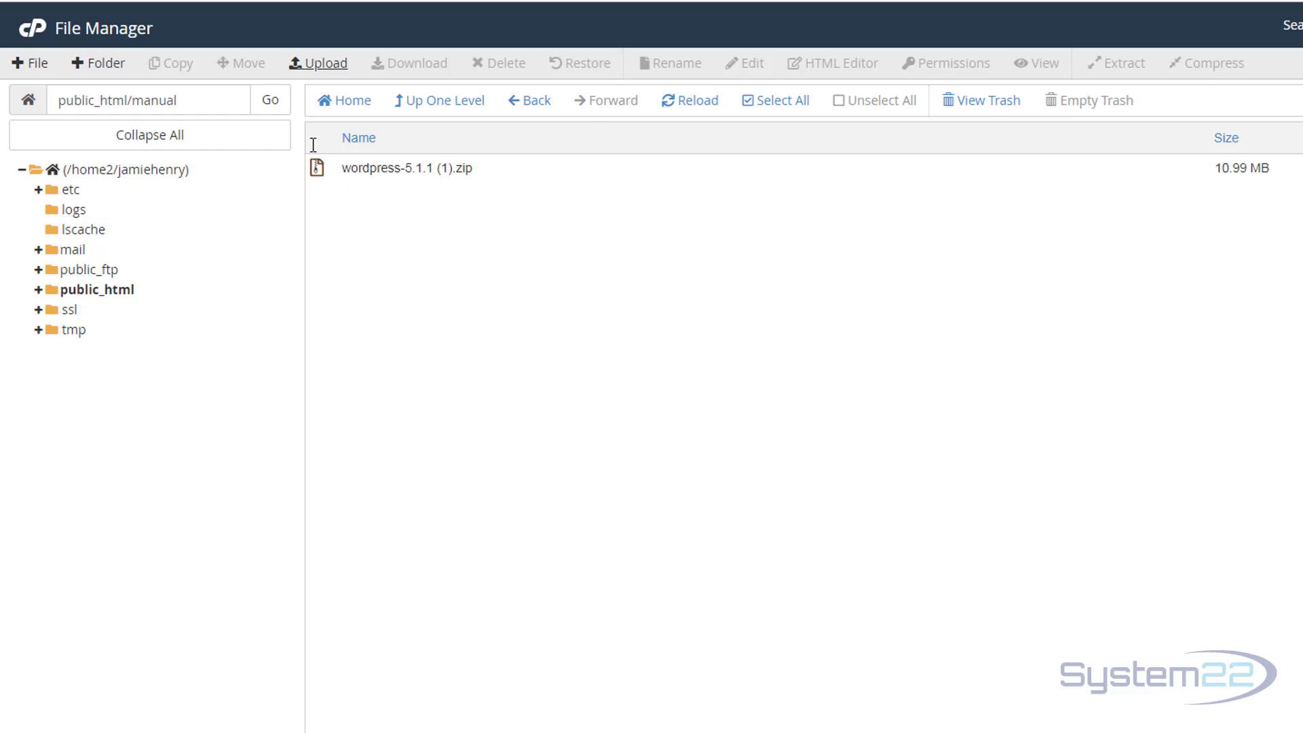
Extract the zip into public_html/manual and reload to show the new wordpress folder.
right_click(325, 167)
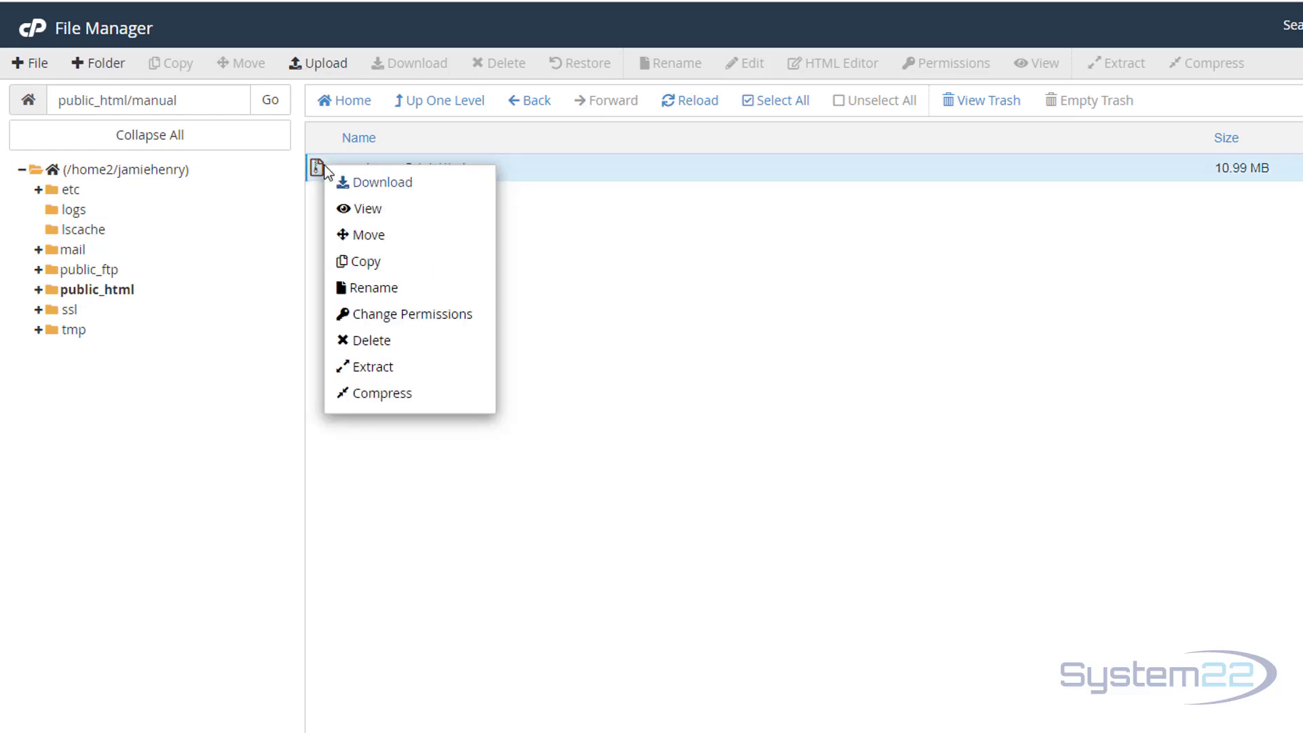
left_click(370, 367)
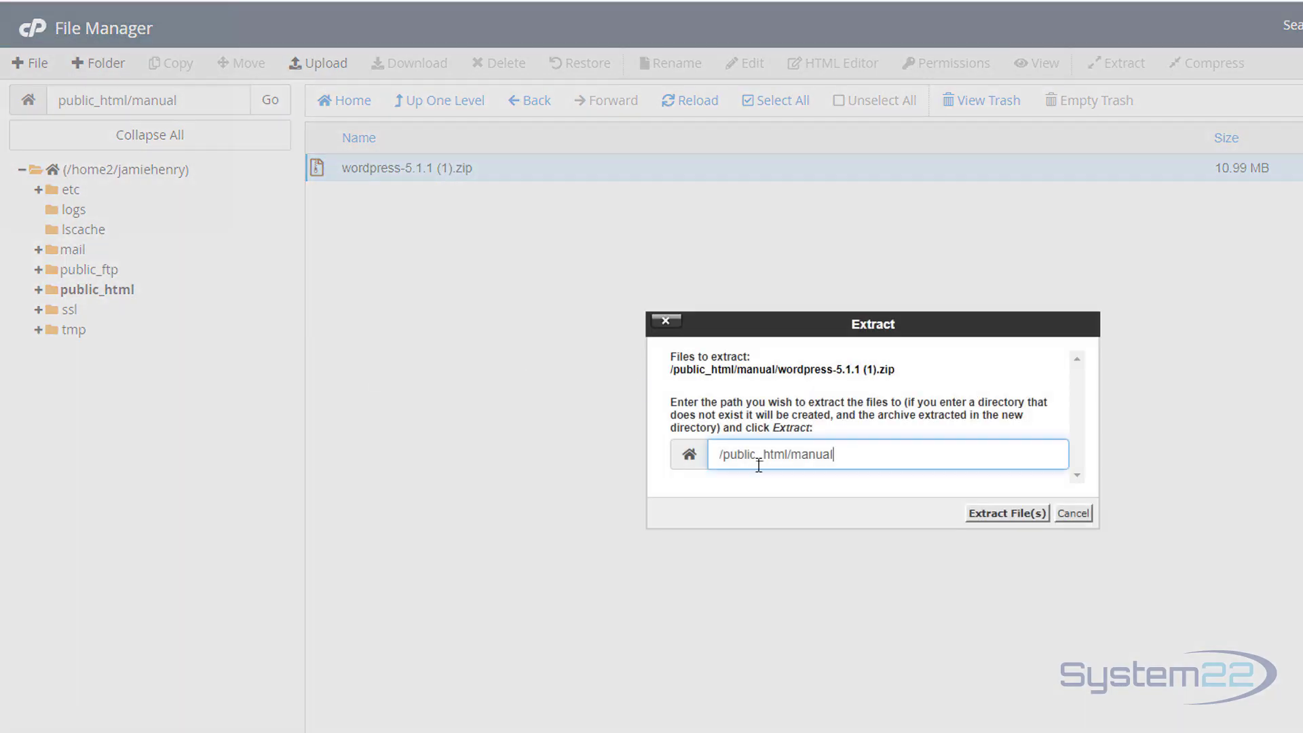
left_click(989, 516)
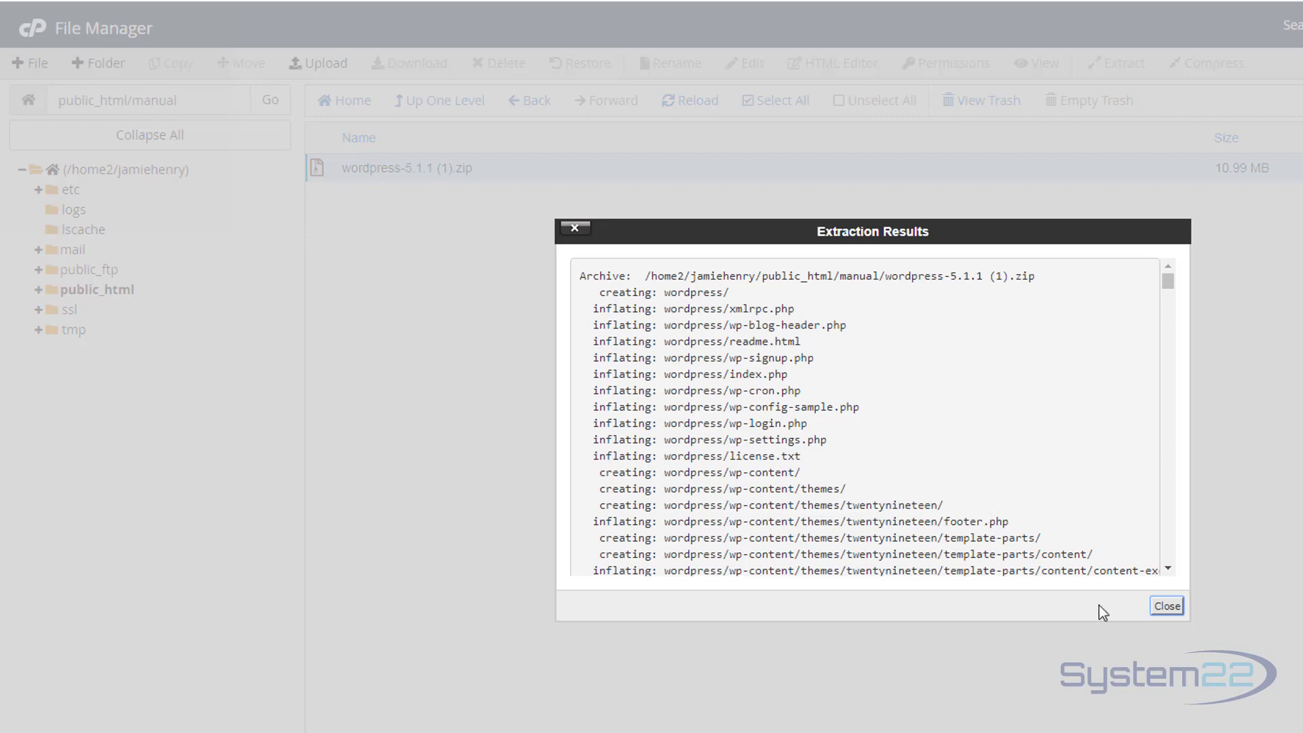
left_click(1168, 607)
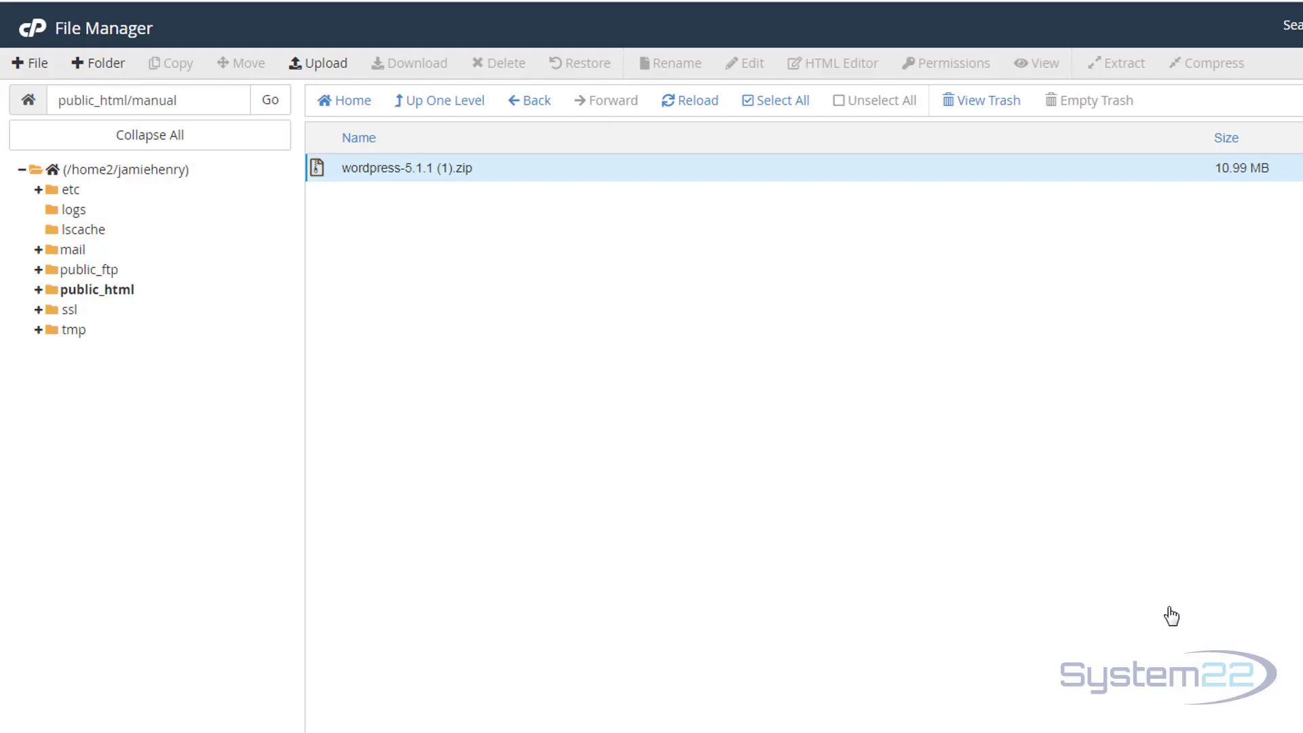
left_click(697, 107)
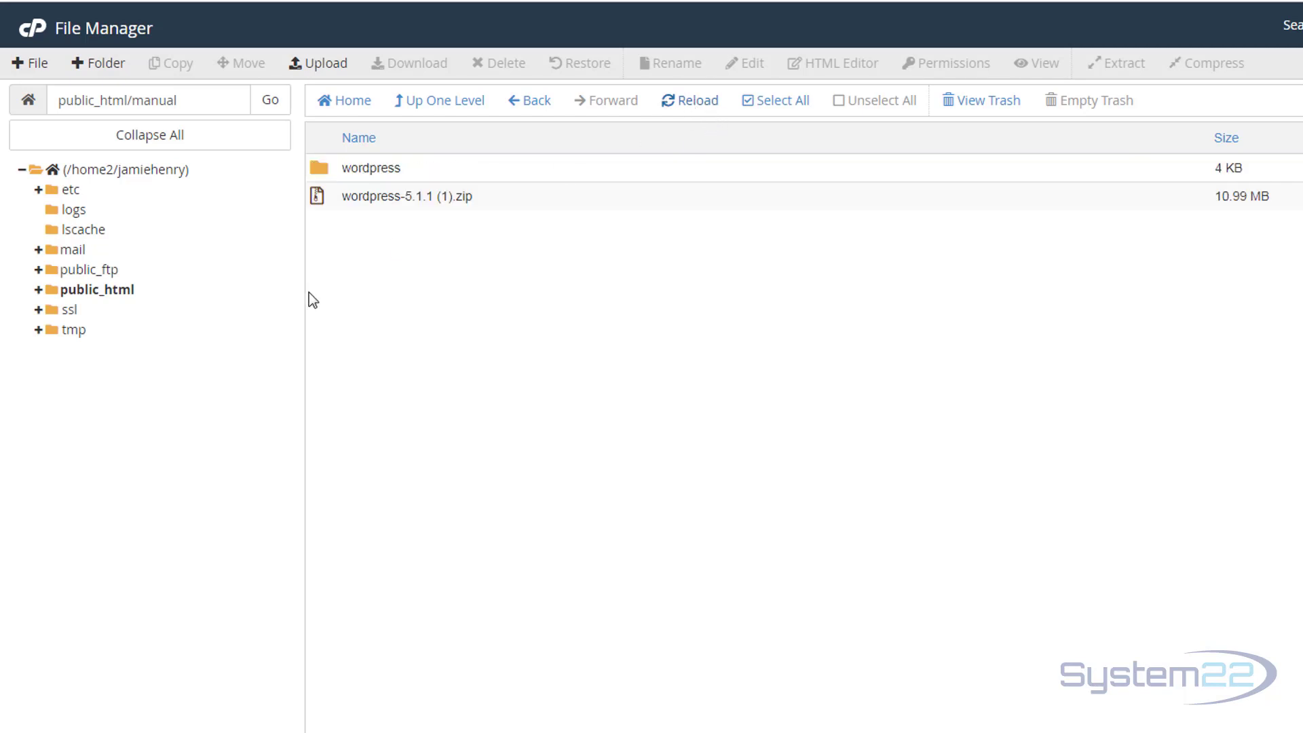
Move all contents of the wordpress folder to /public_html/manual, then go up to manual.
double_click(321, 167)
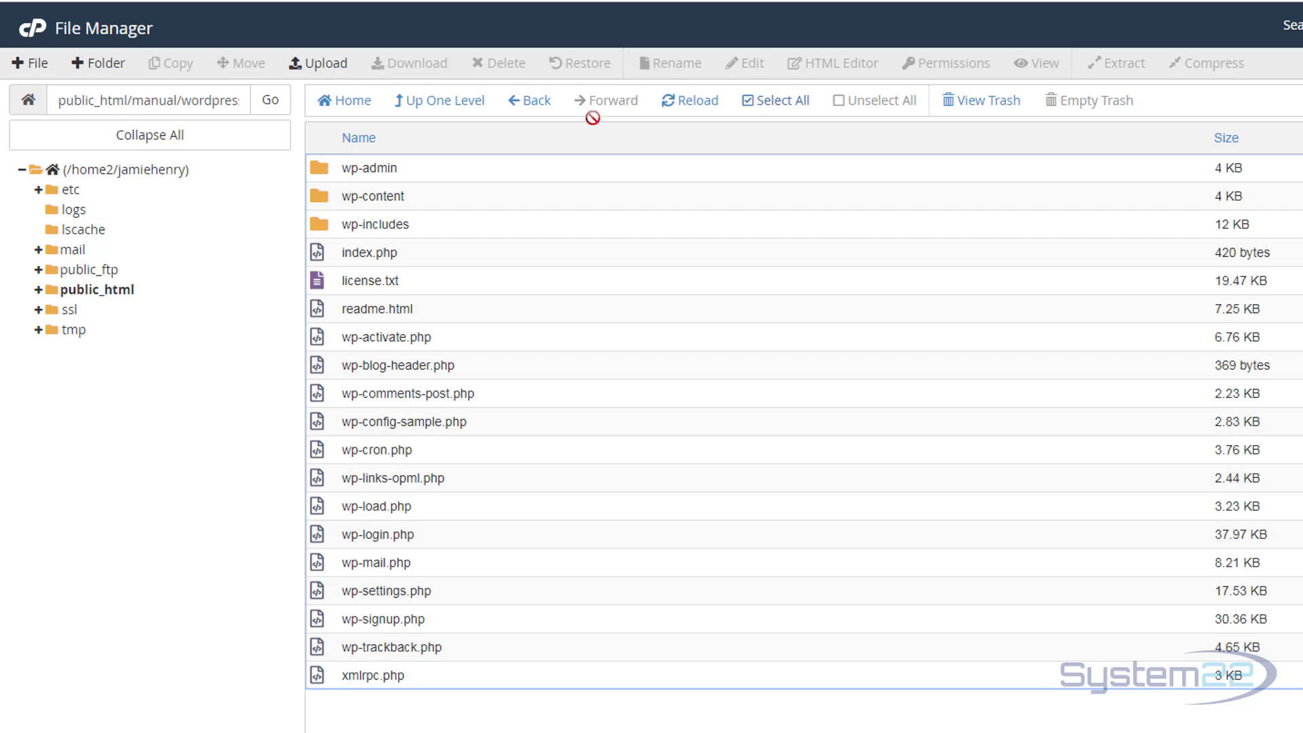
left_click(749, 113)
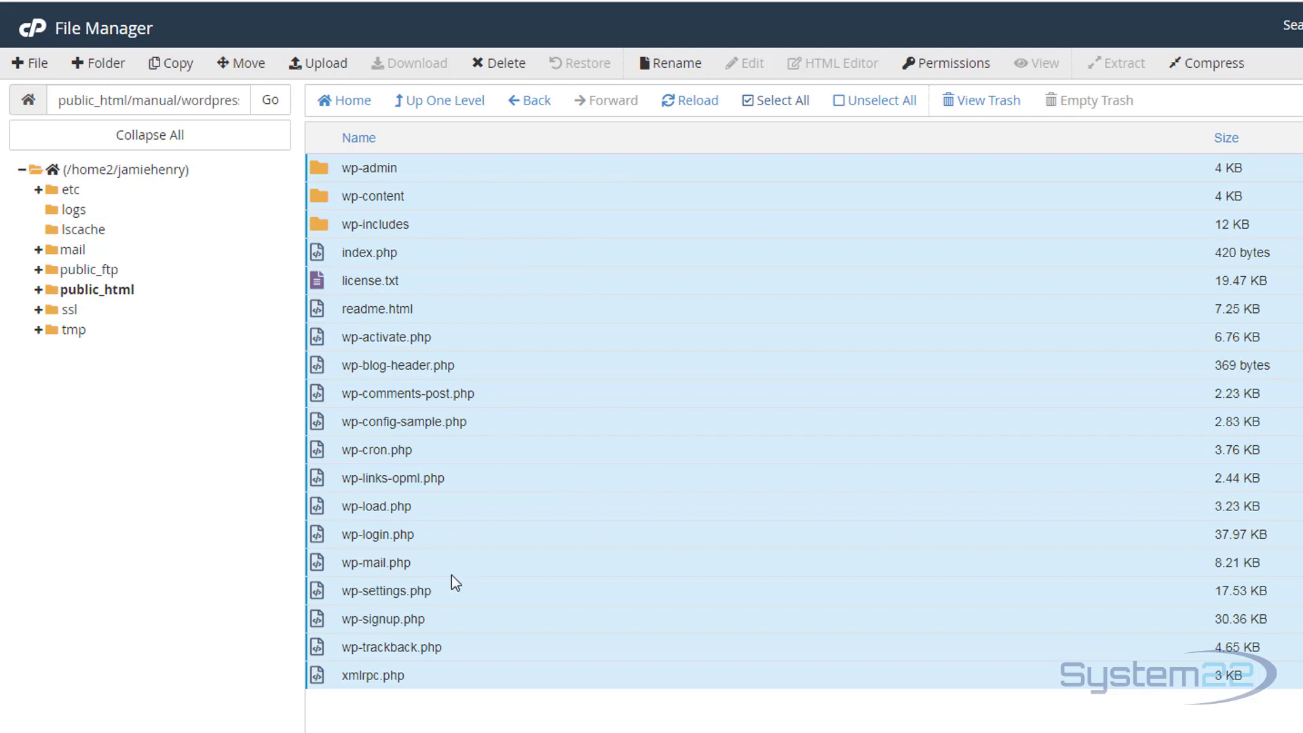
right_click(539, 206)
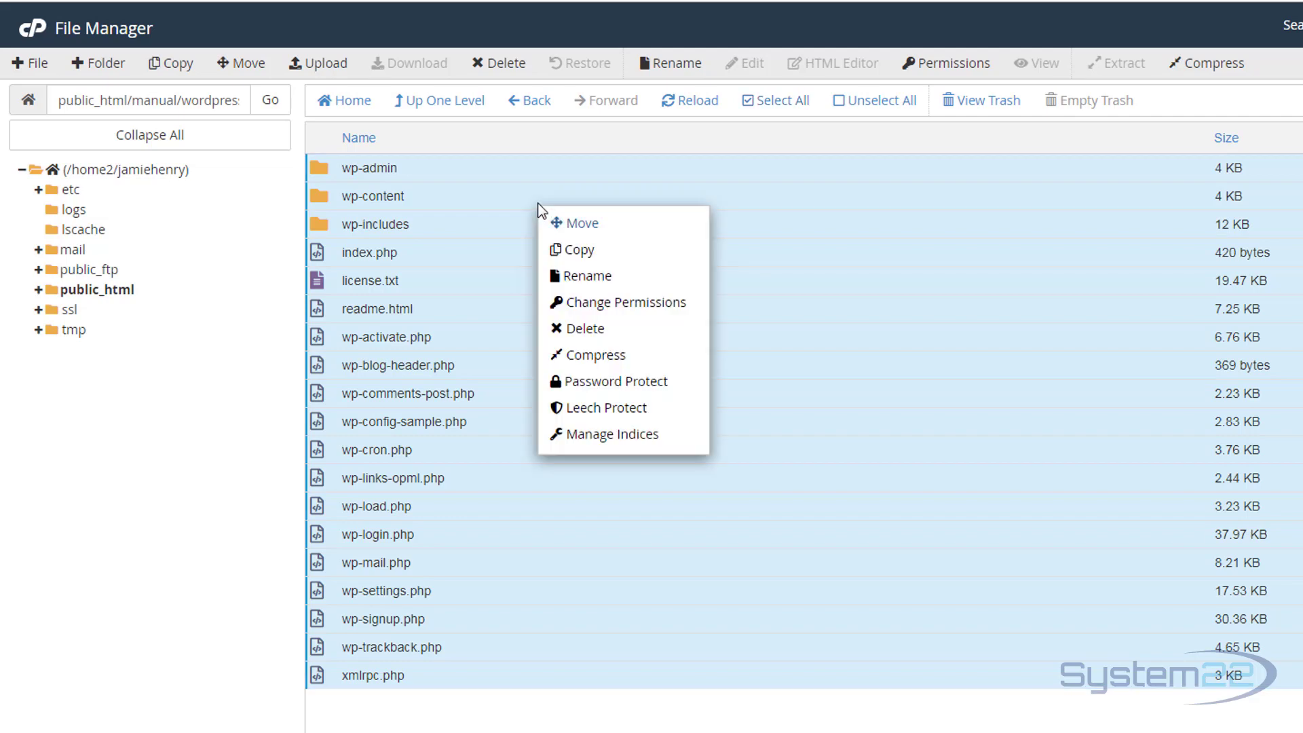
left_click(582, 225)
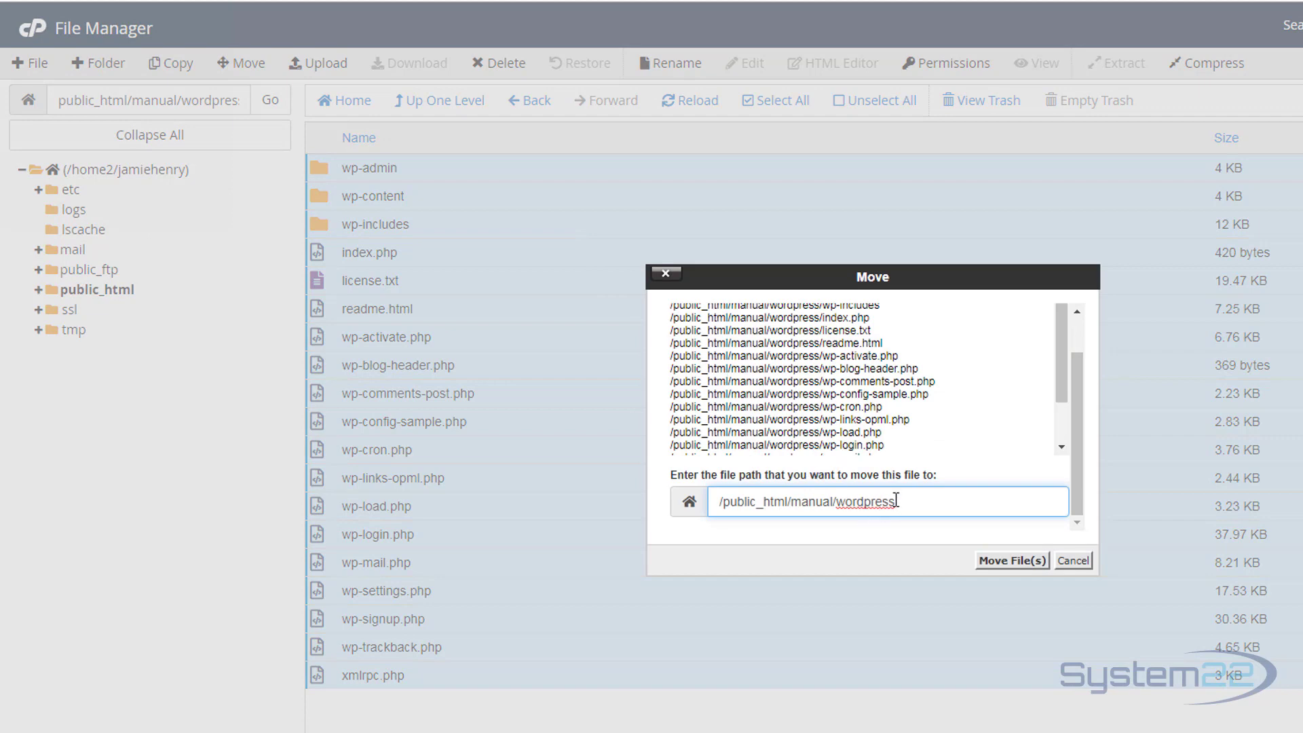
left_click_drag(906, 500, 843, 504)
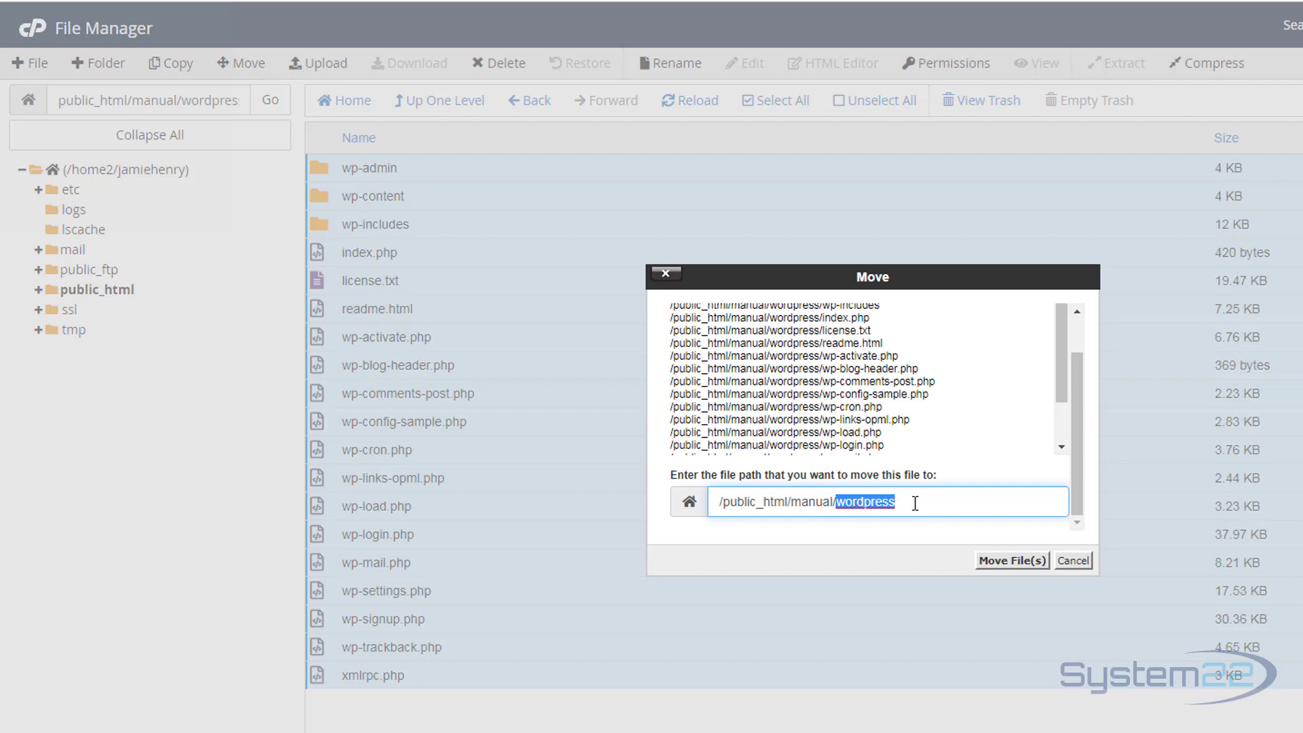
key("BackSpace")
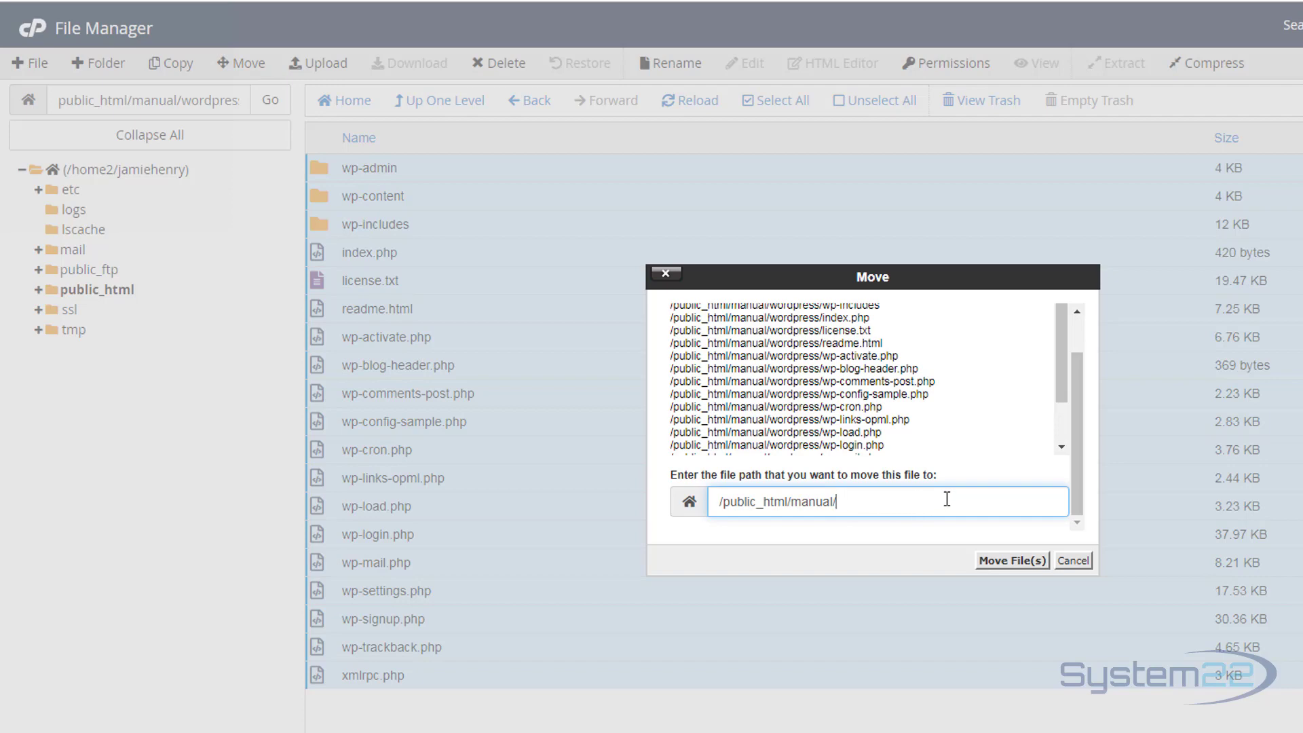
key("BackSpace")
left_click(1009, 564)
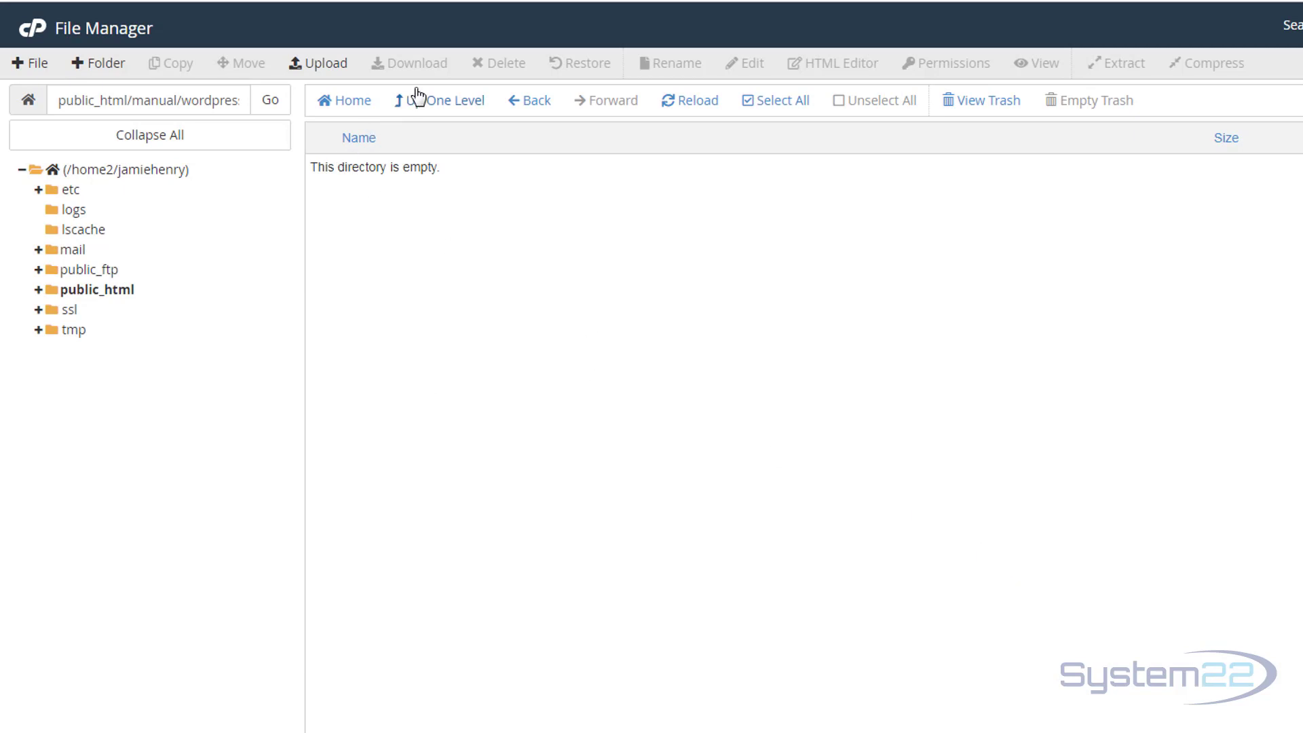
left_click(433, 105)
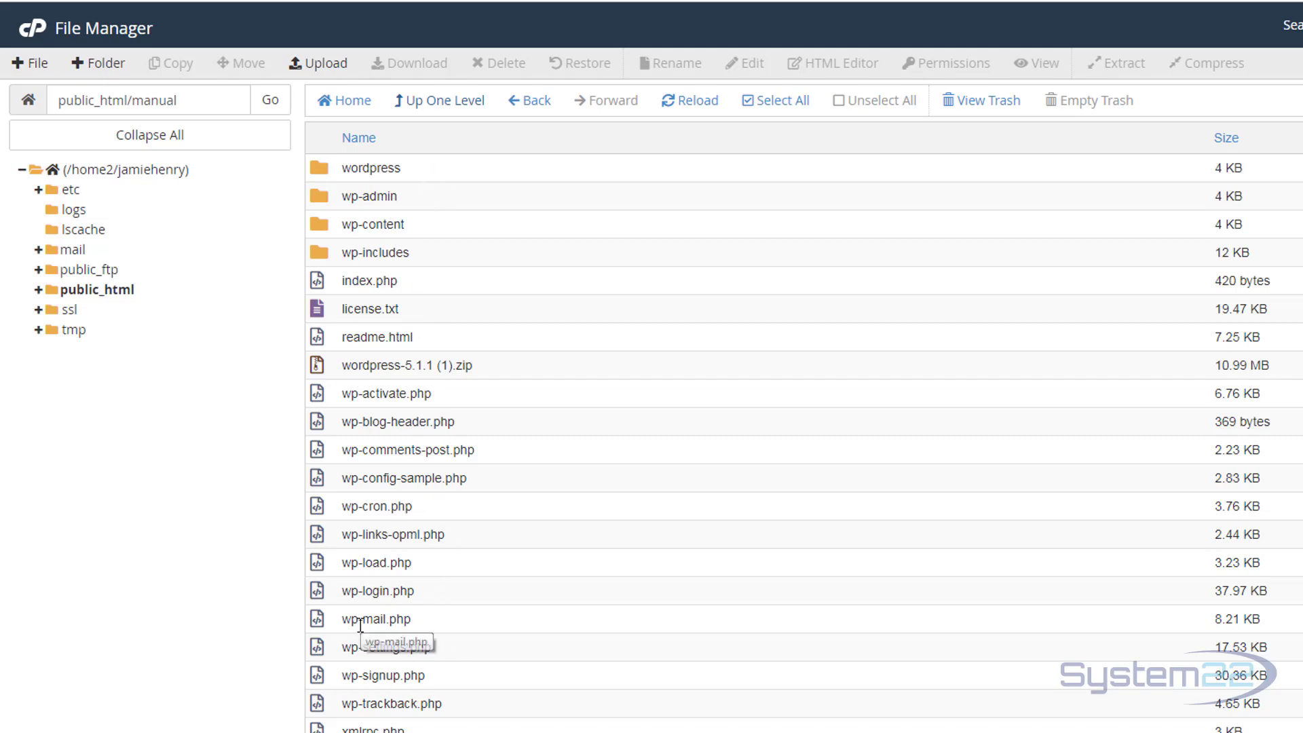
Delete the wordpress folder and wordpress-5.1.1 (1).zip permanently, skipping the trash.
left_click(321, 168)
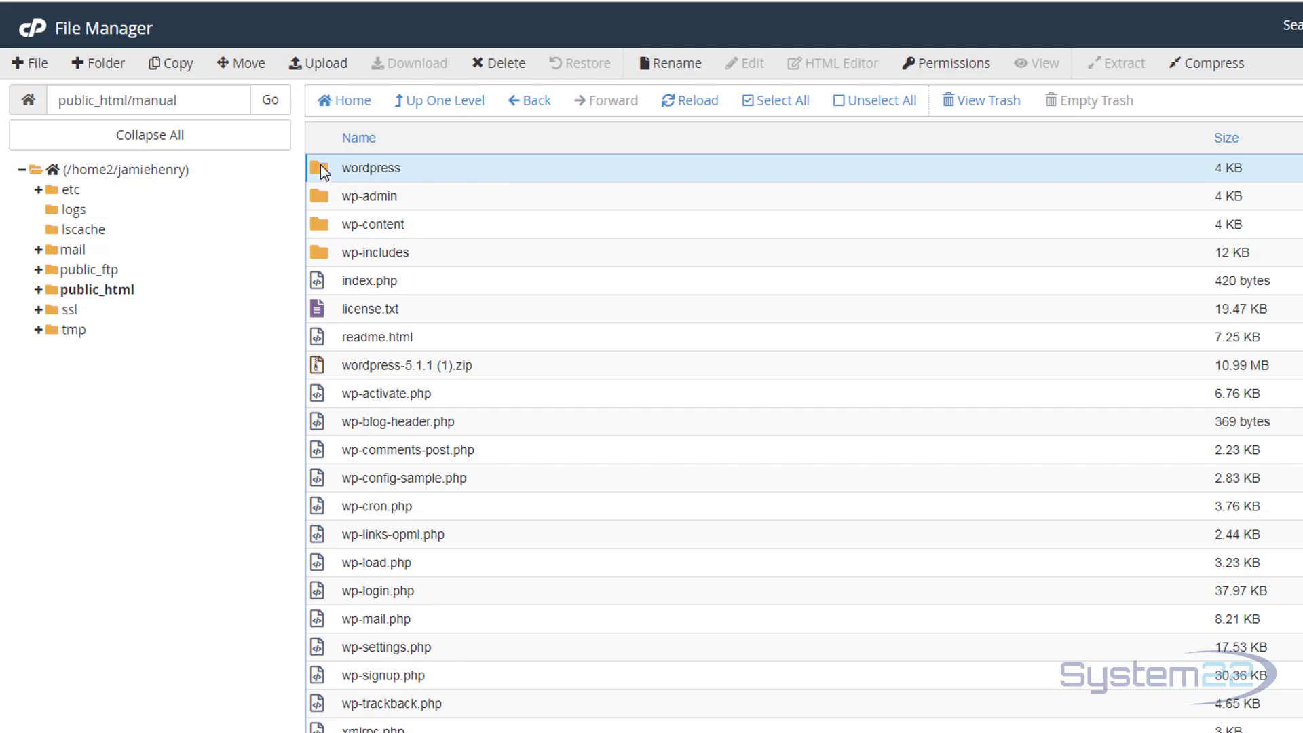
left_click(320, 367, "ctrl")
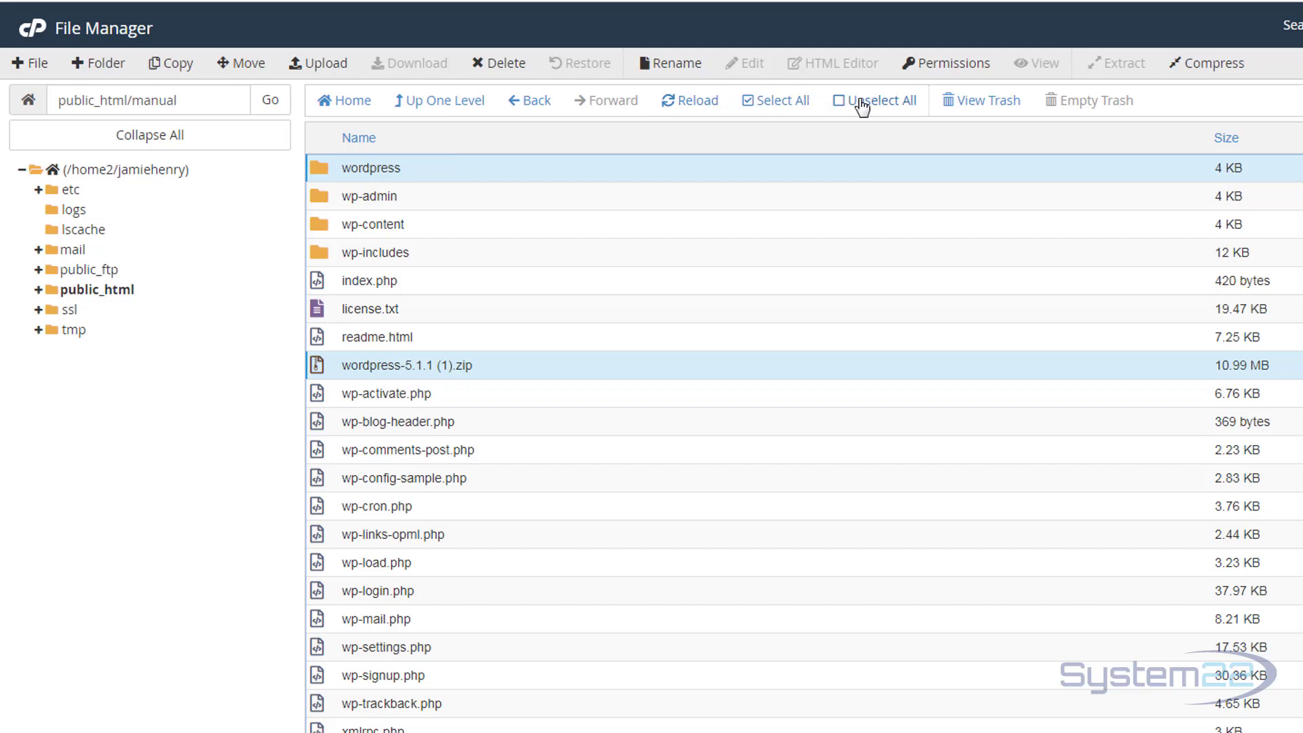
left_click(505, 65)
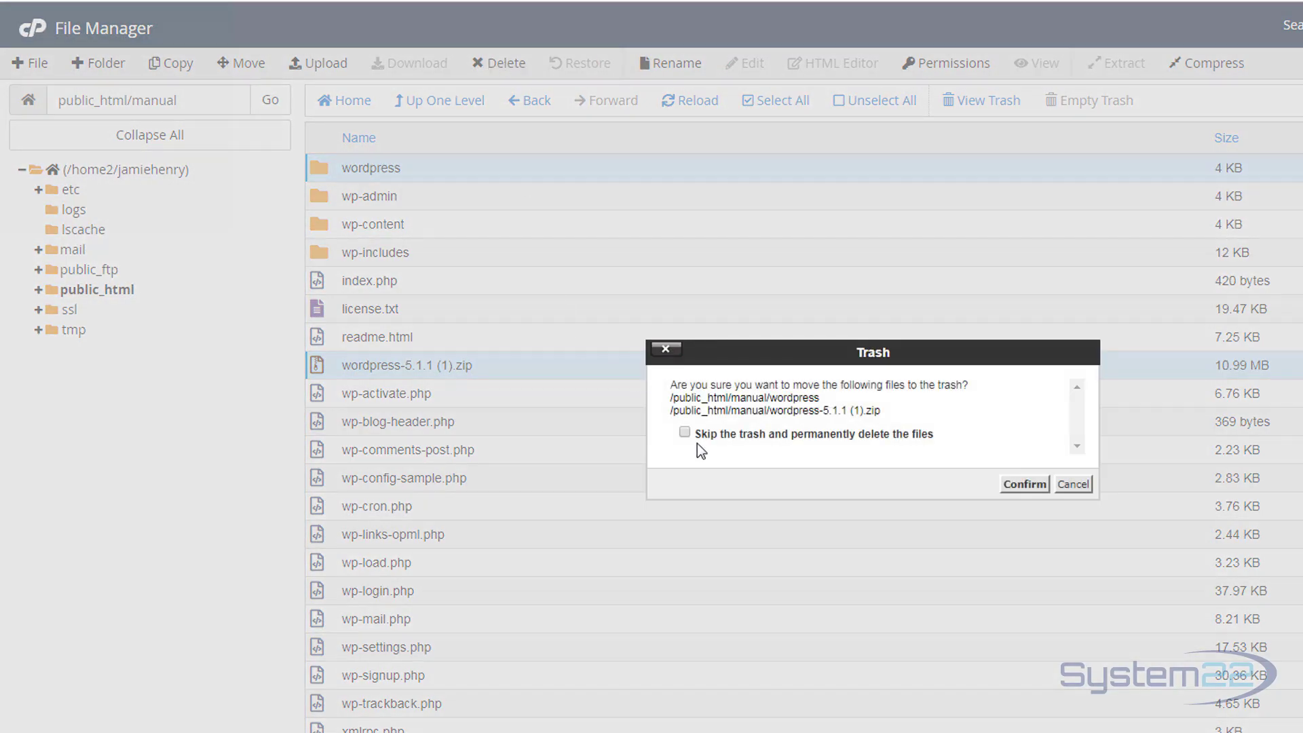
left_click(684, 432)
left_click(1026, 484)
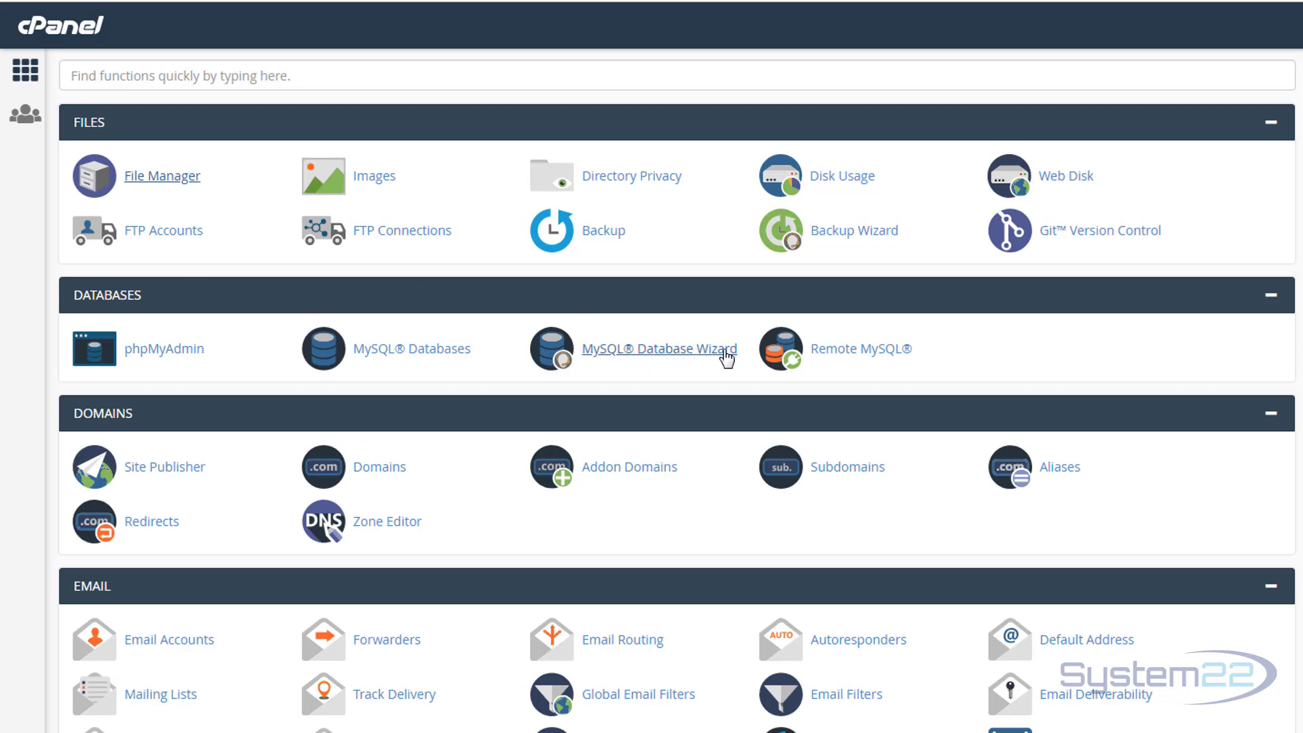
Create a MySQL database named manual with the MySQL Database Wizard.
left_click(644, 358)
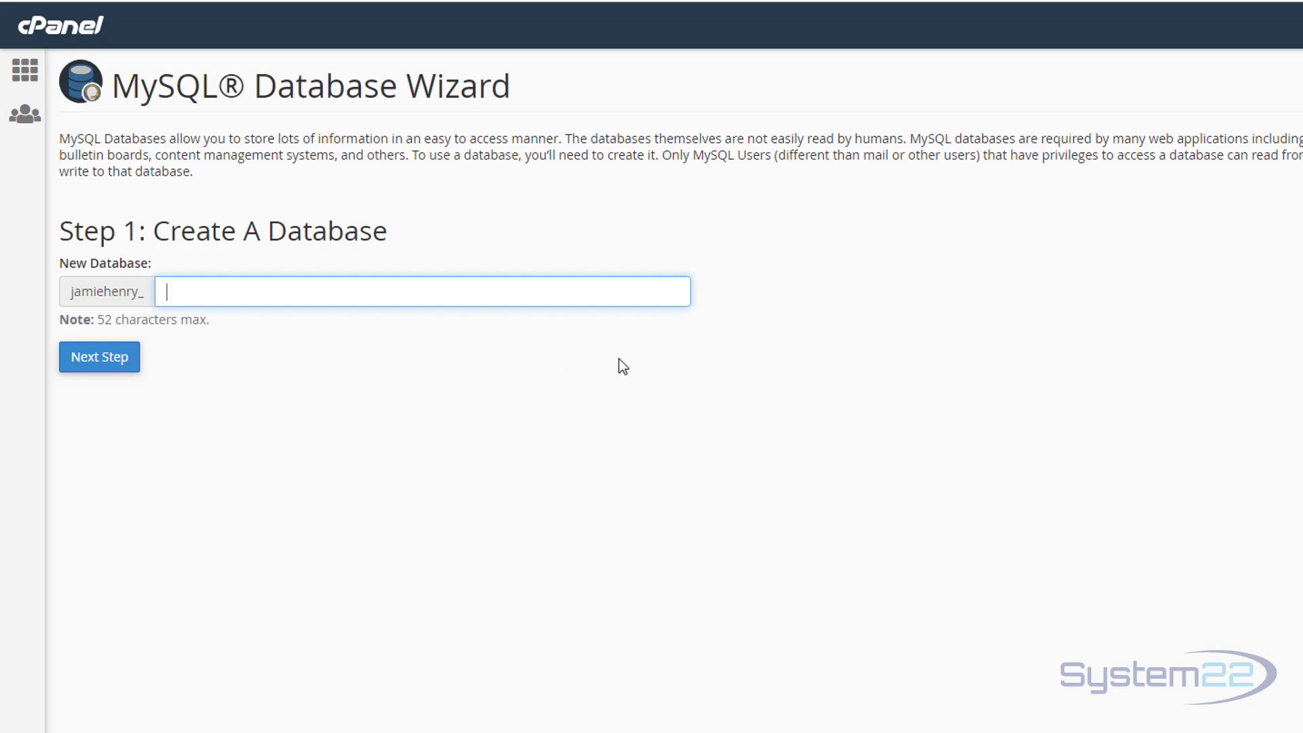
type("manual")
left_click(112, 370)
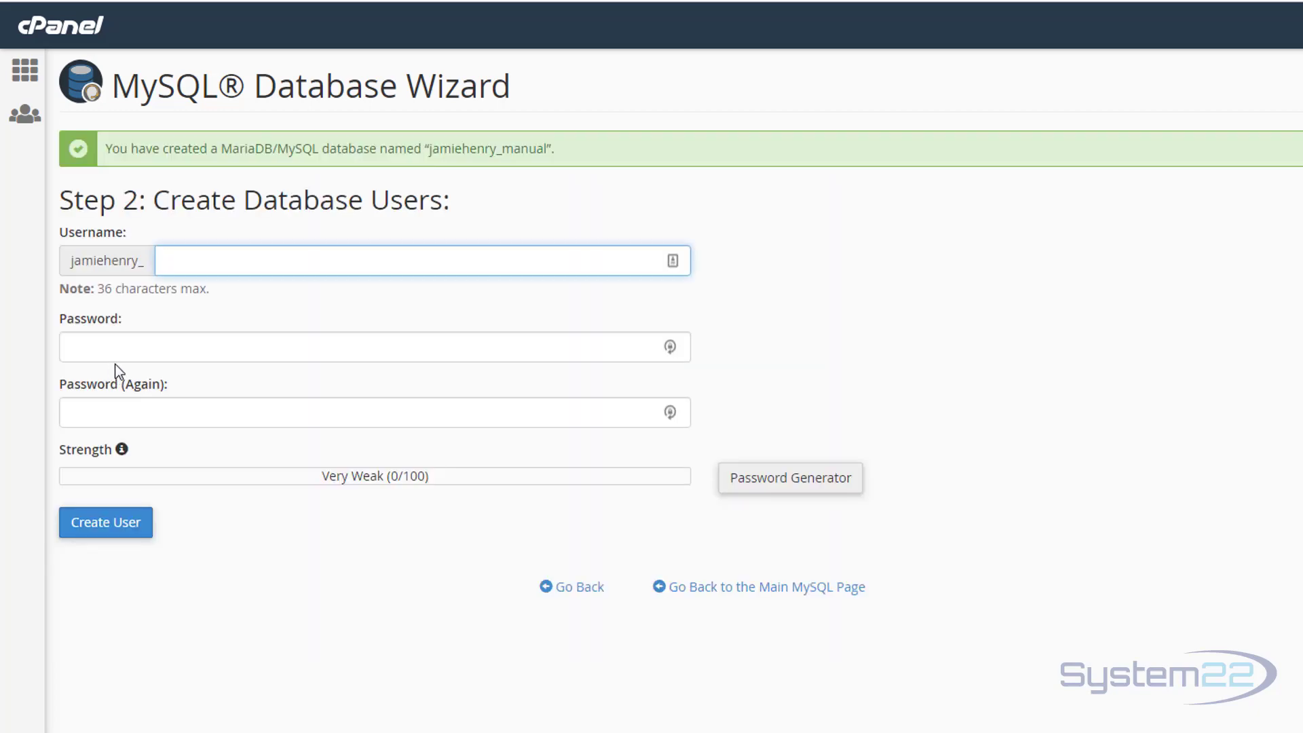
Create the database user manual with a very strong password.
type("manual")
left_click(160, 350)
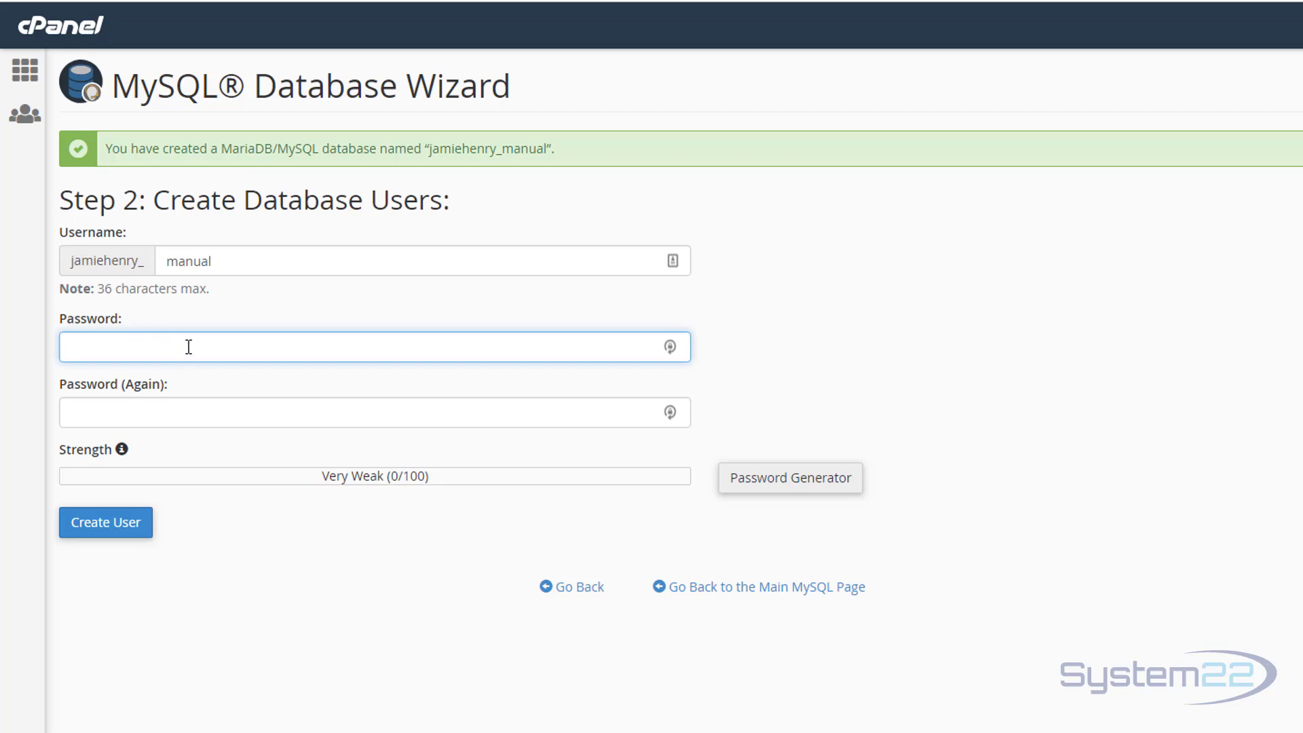
type("••")
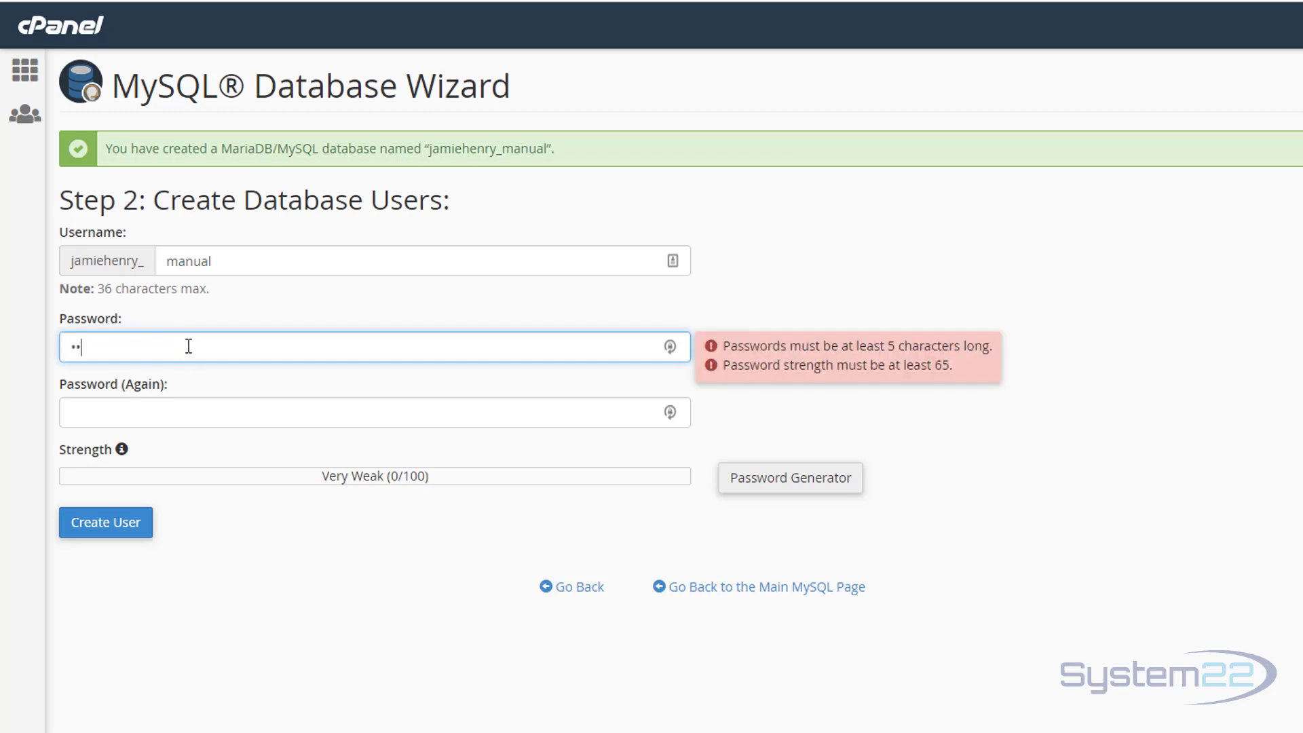
type("•••")
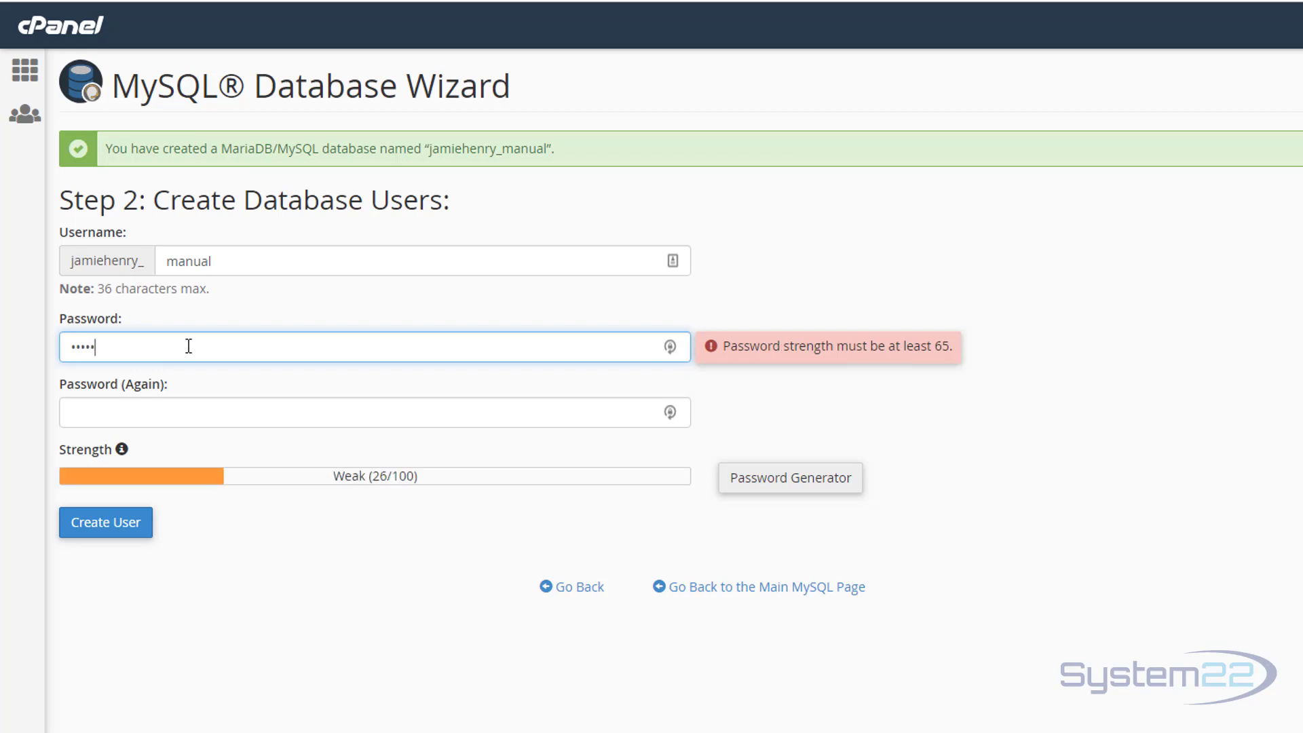
type("•••")
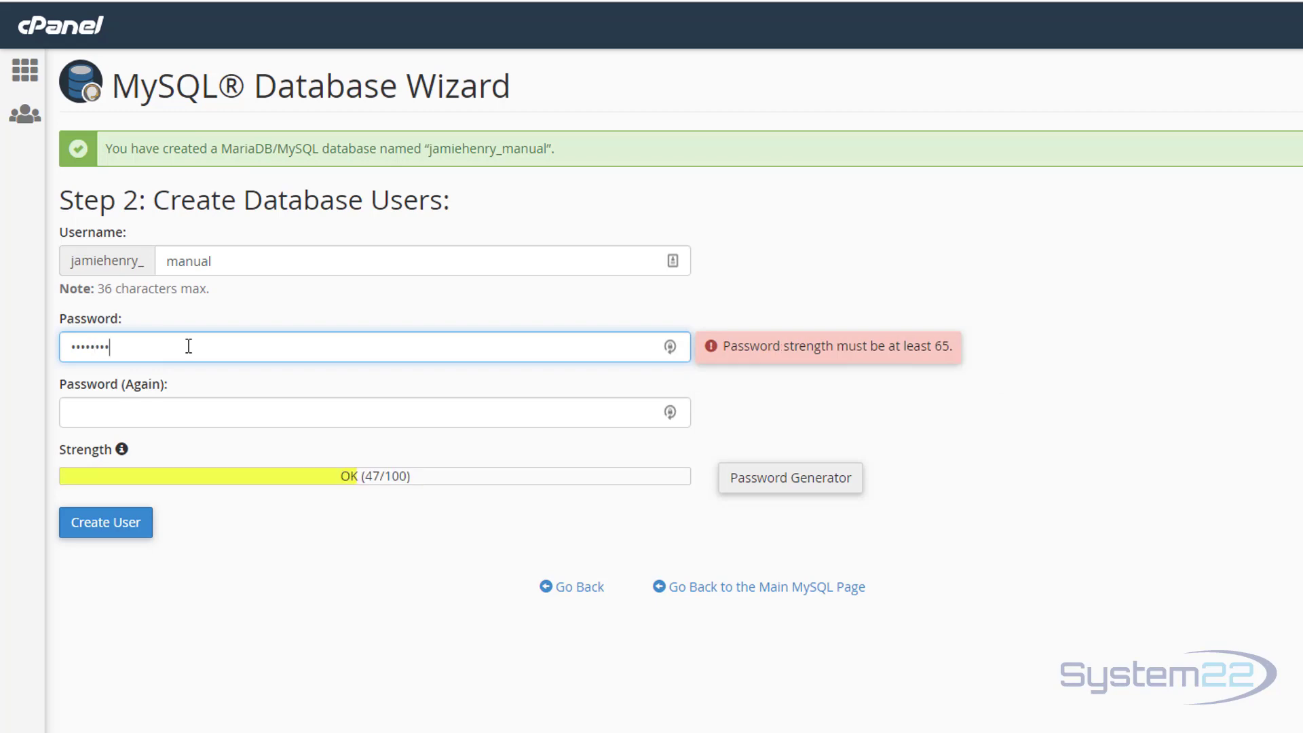
type("••")
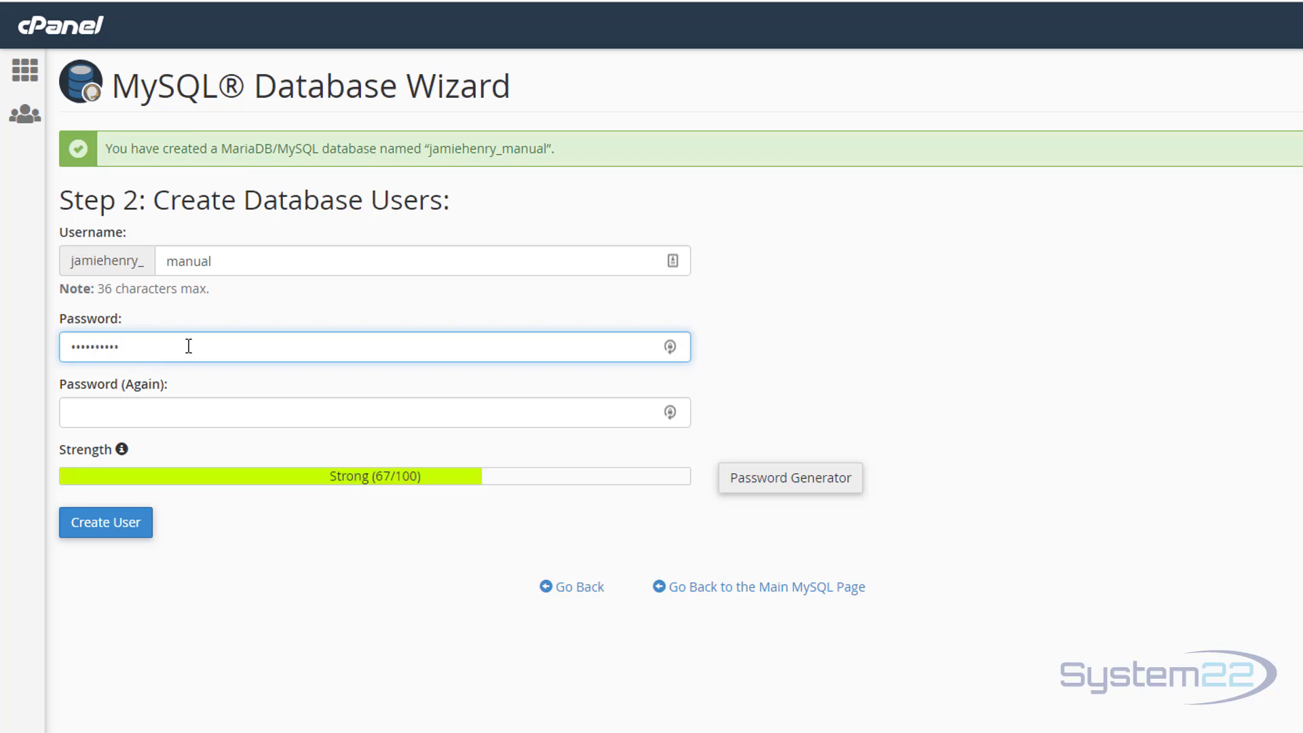
type("••••••")
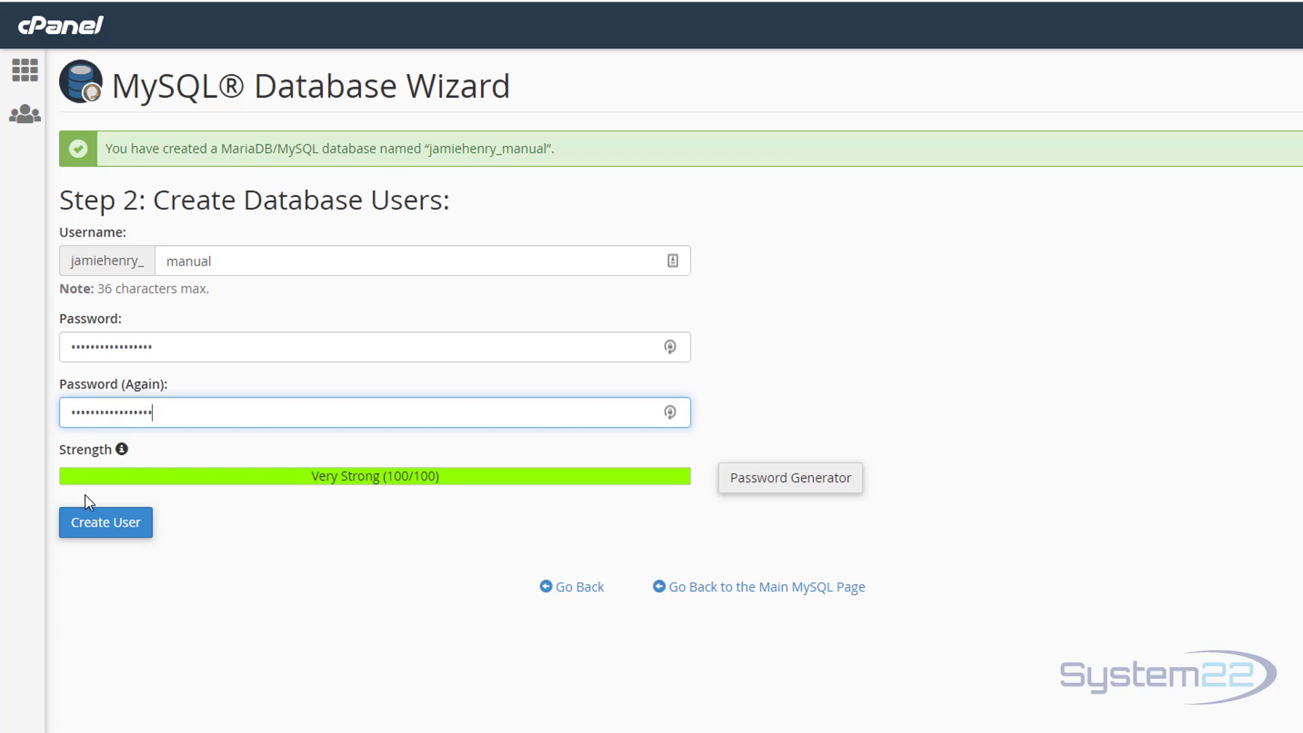
left_click(109, 533)
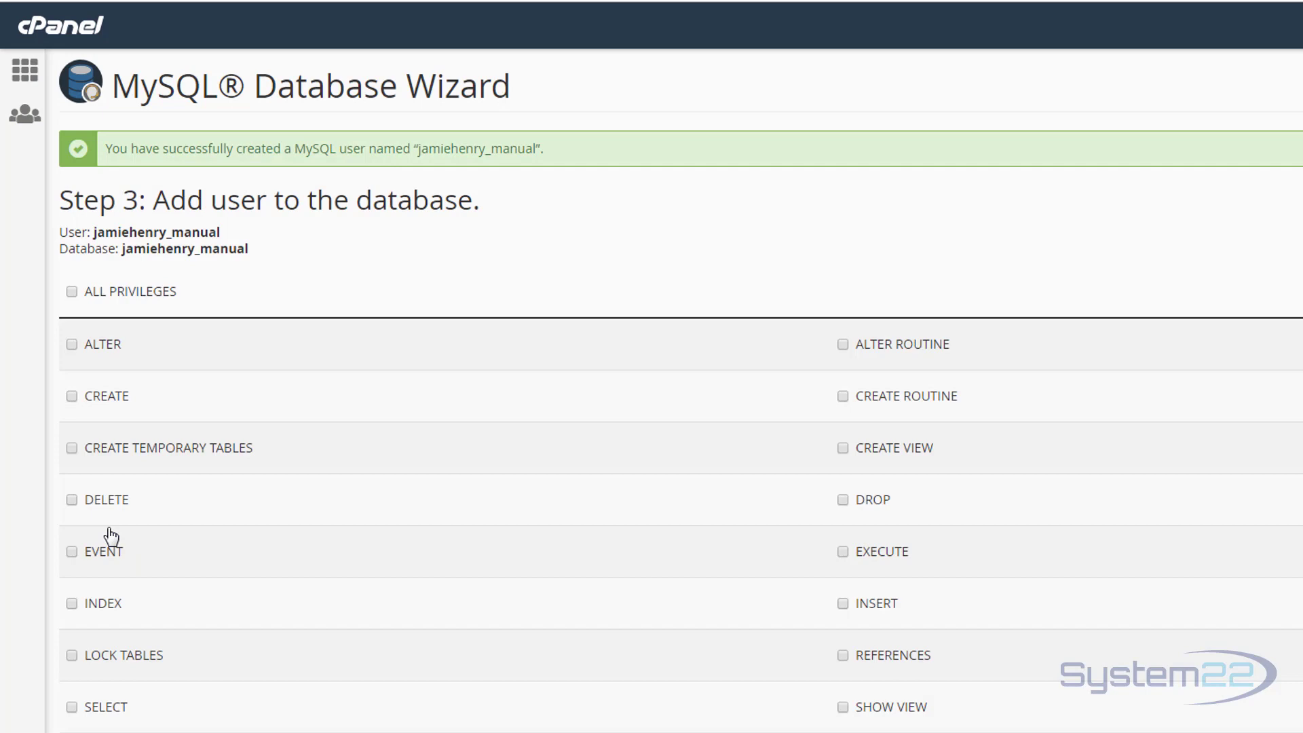
Grant the manual user ALL PRIVILEGES on the manual database, copy the username, and open a new tab.
left_click(71, 292)
scroll(112, 726, "down", 2)
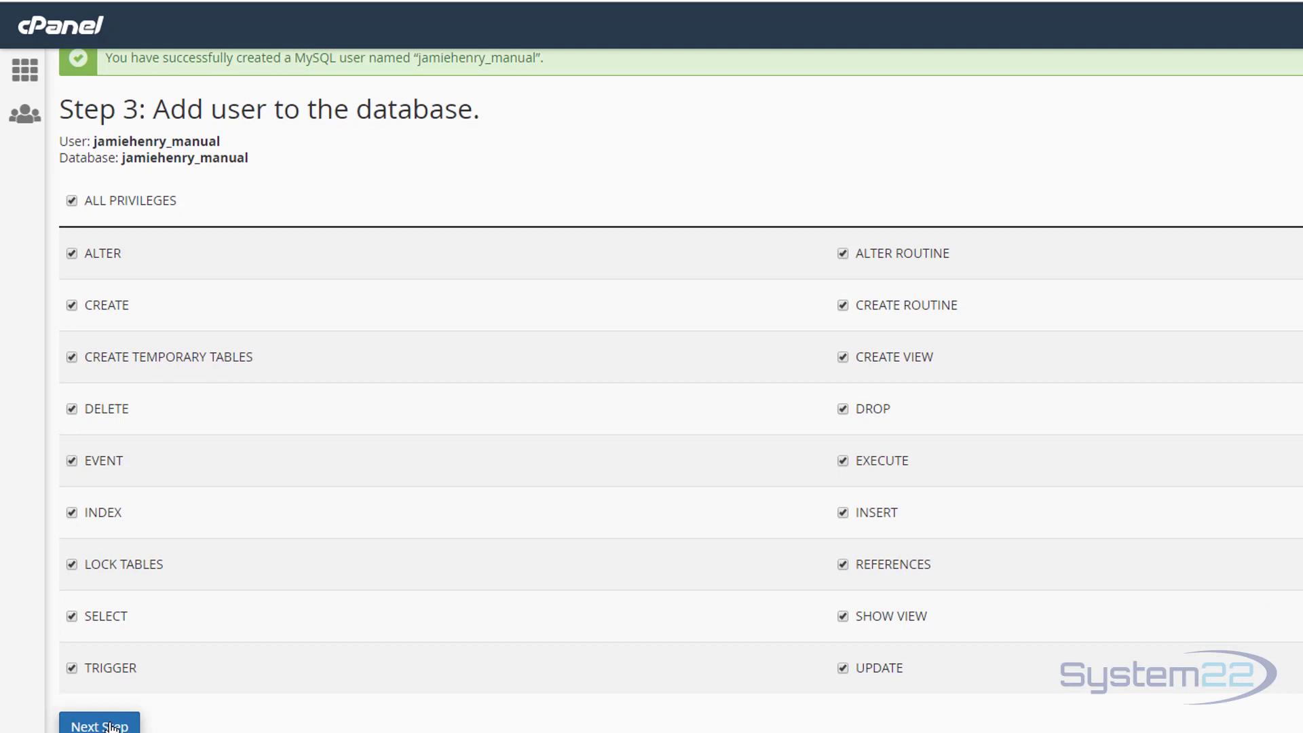
left_click(112, 726)
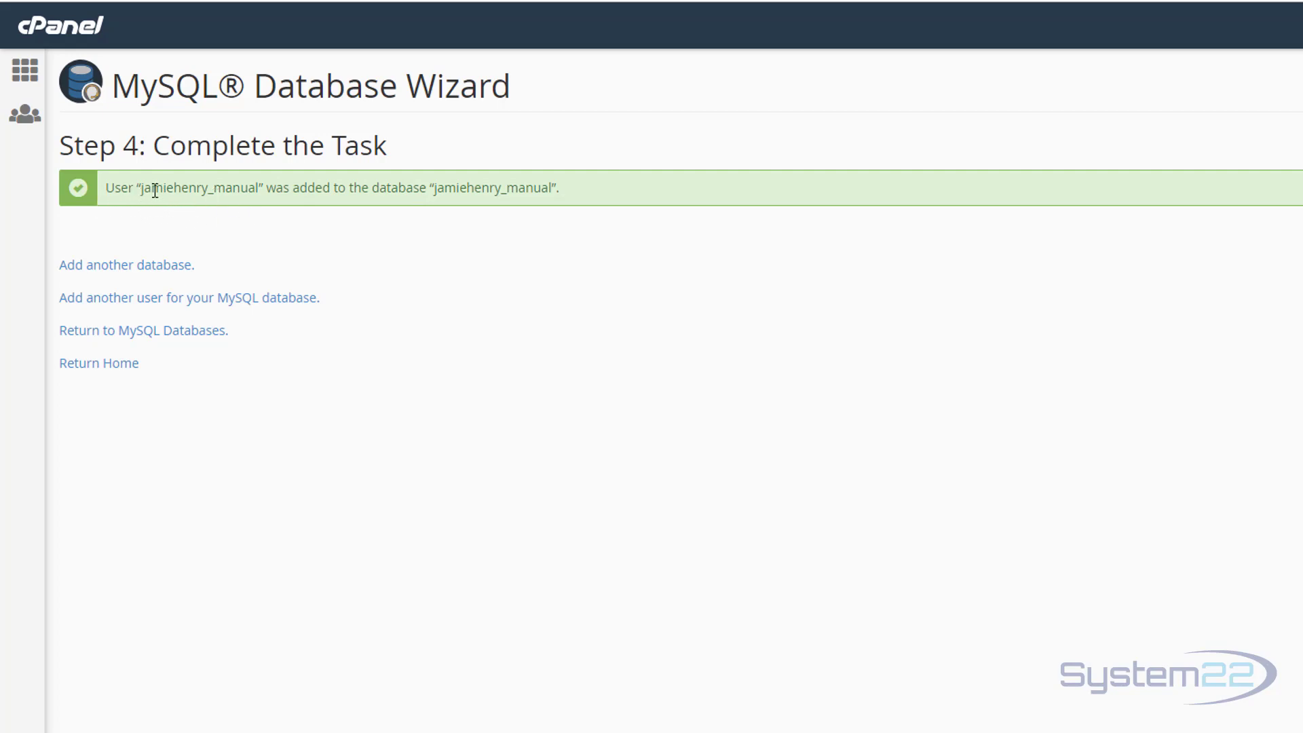
left_click_drag(142, 188, 261, 188)
key("ctrl+c")
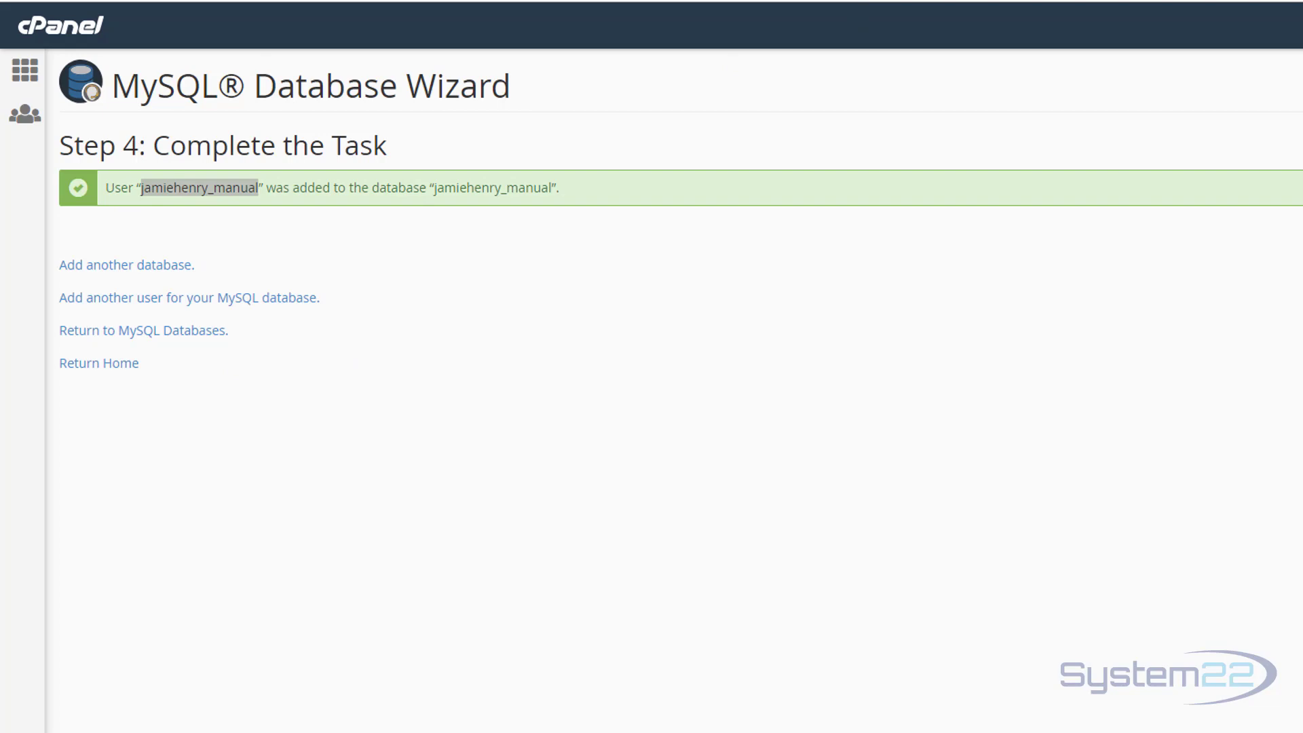
key("ctrl+t")
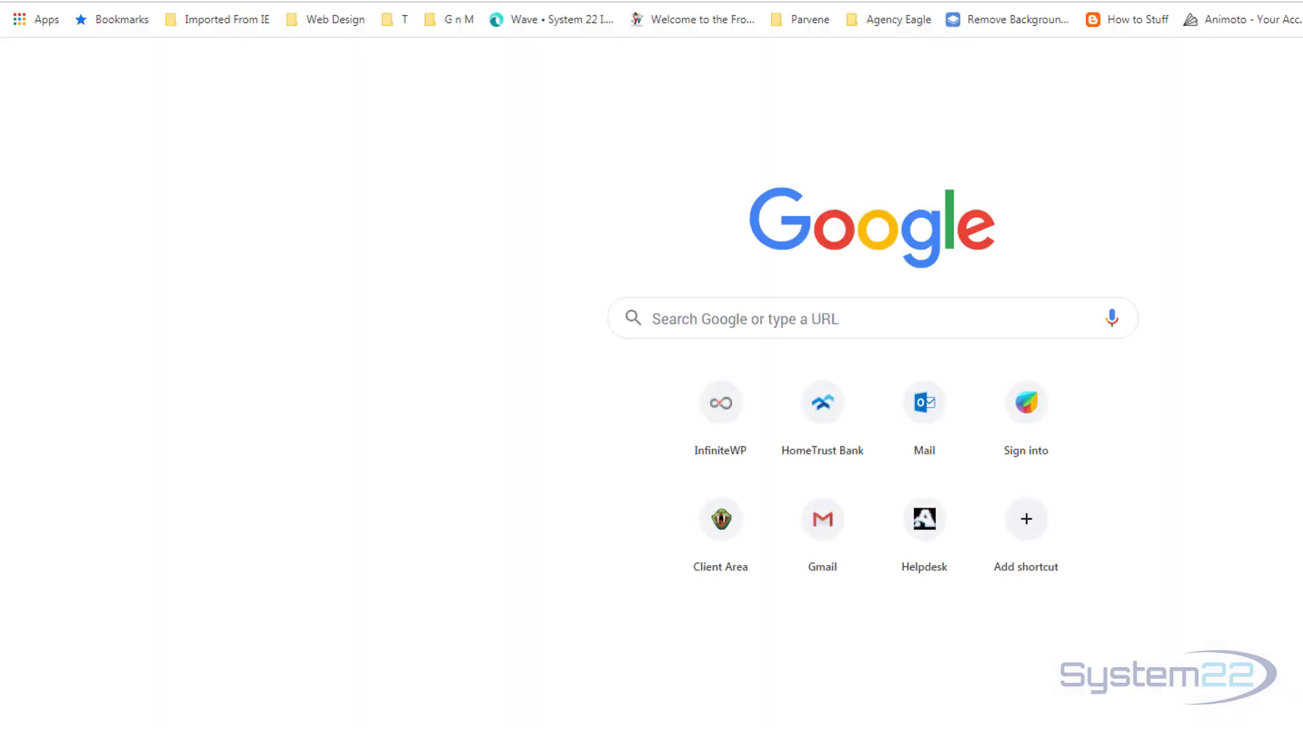
Load the site's domain followed by /manual in the new tab.
type("jamiehenr")
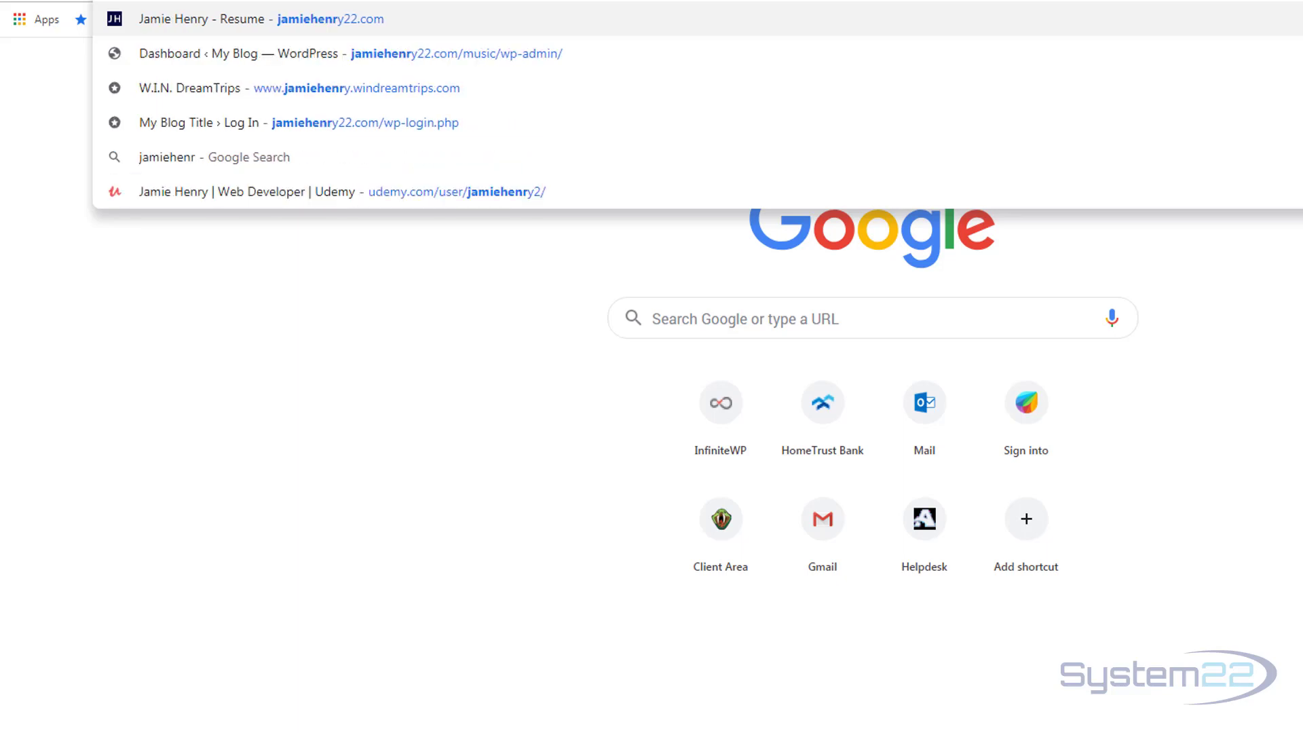
type("y22.c")
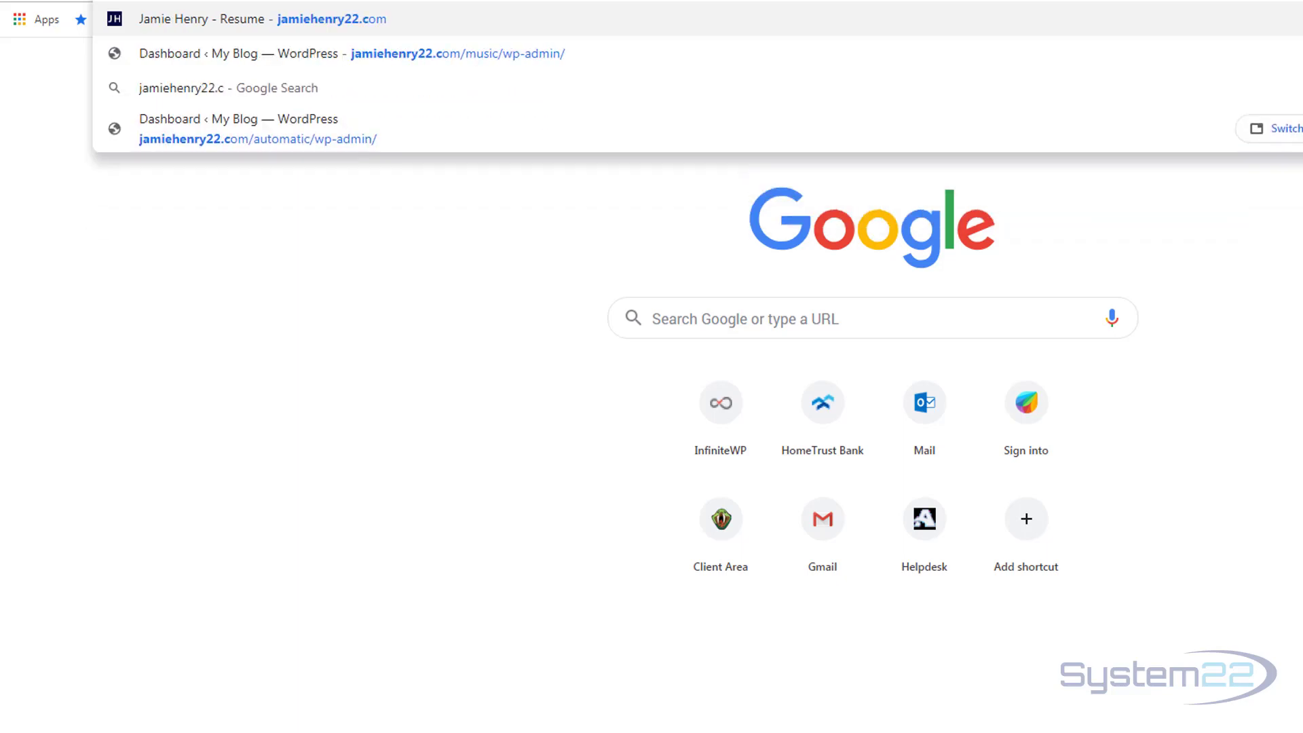
type("om/")
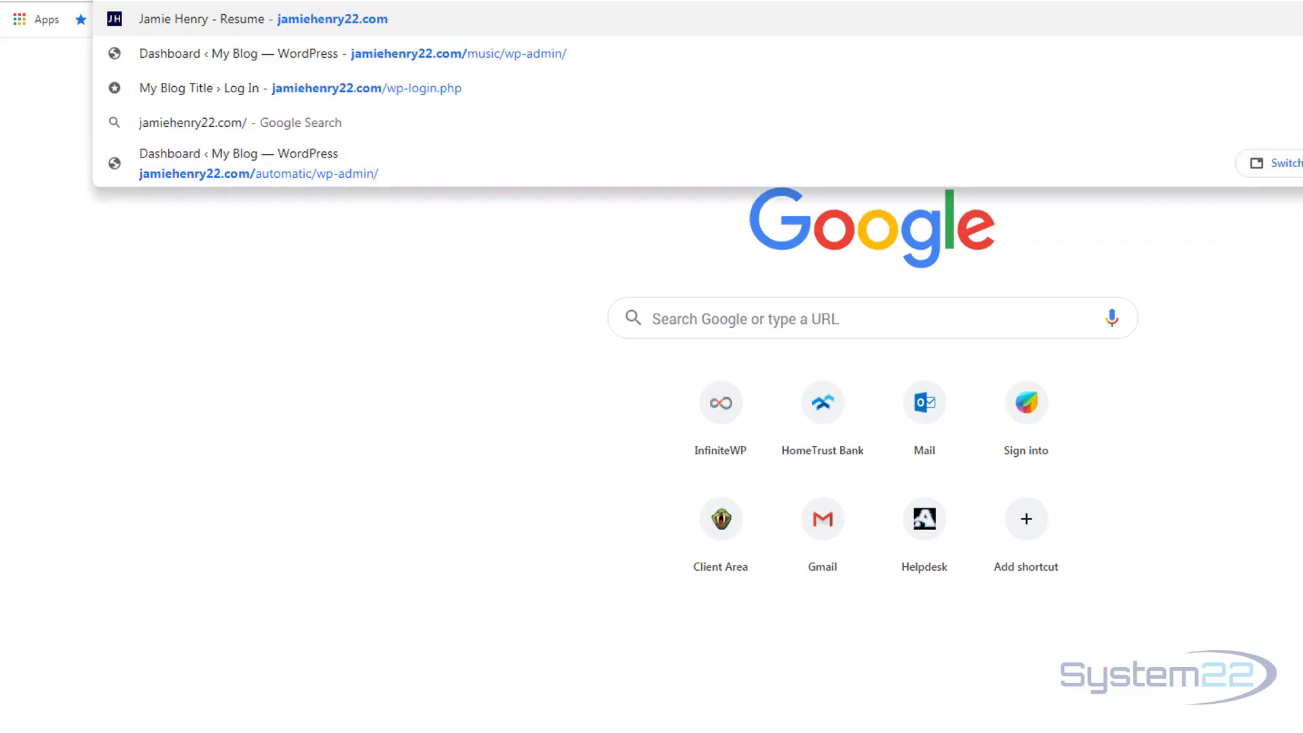
type("manual")
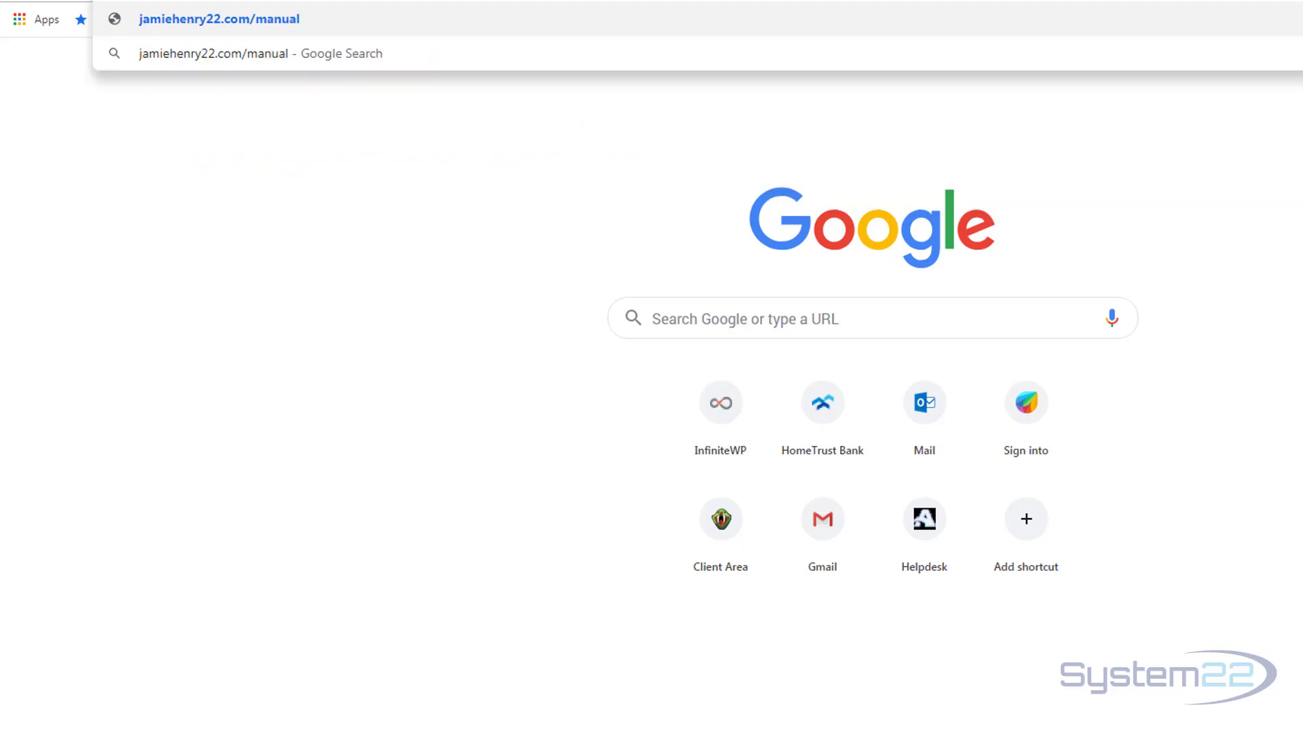
key("Return")
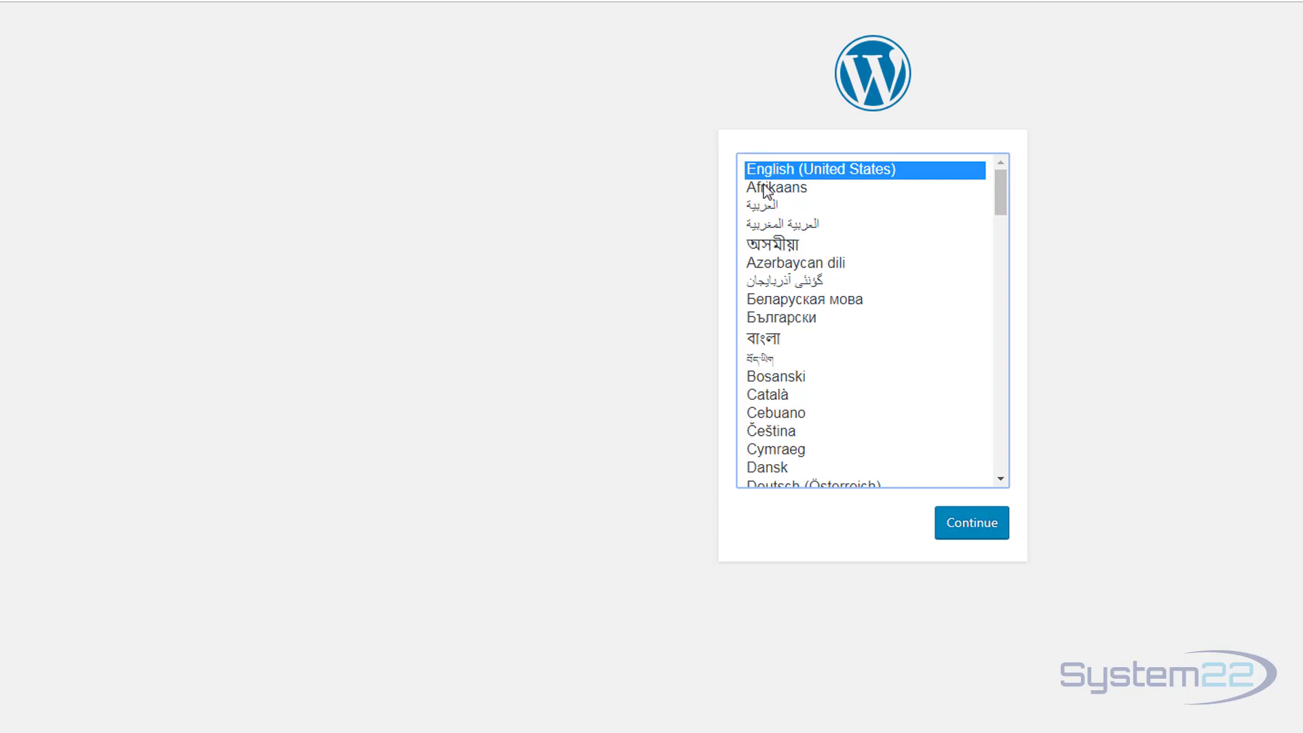
Keep English (United States) and pass the welcome page to reach the database connection form.
left_click(965, 532)
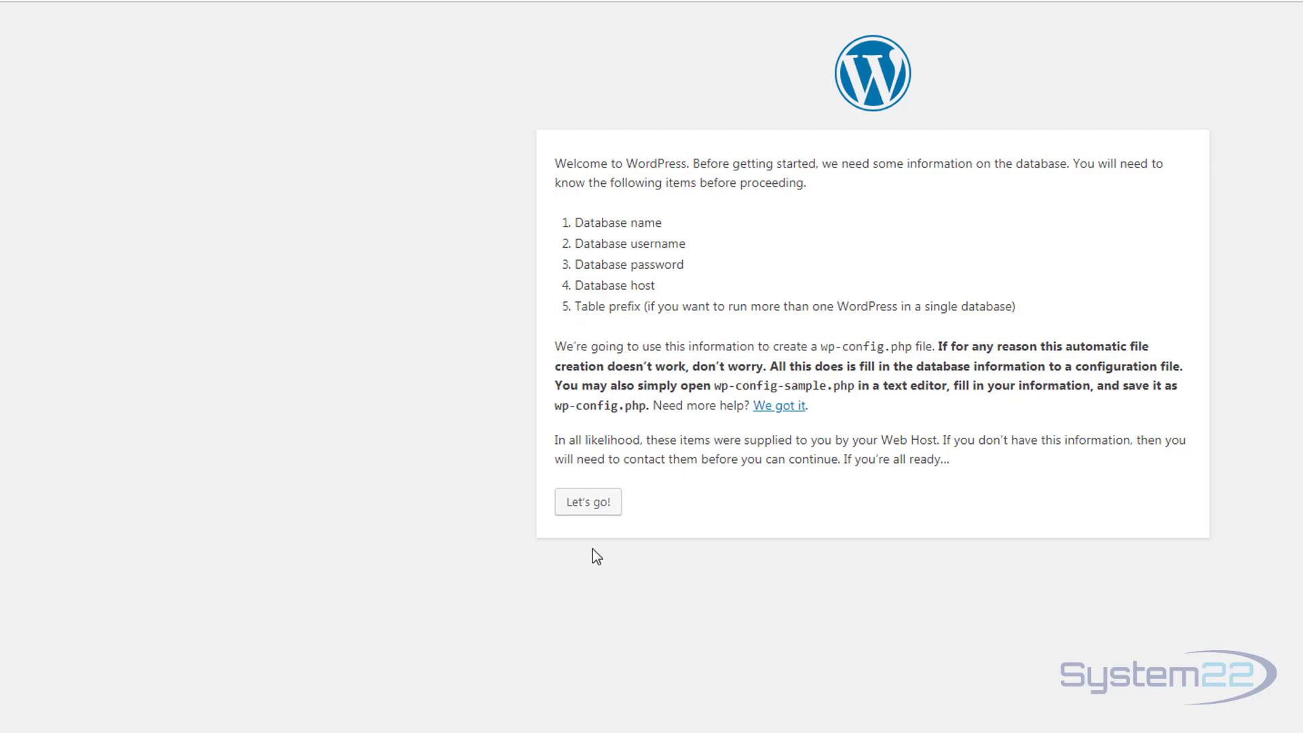
left_click(592, 506)
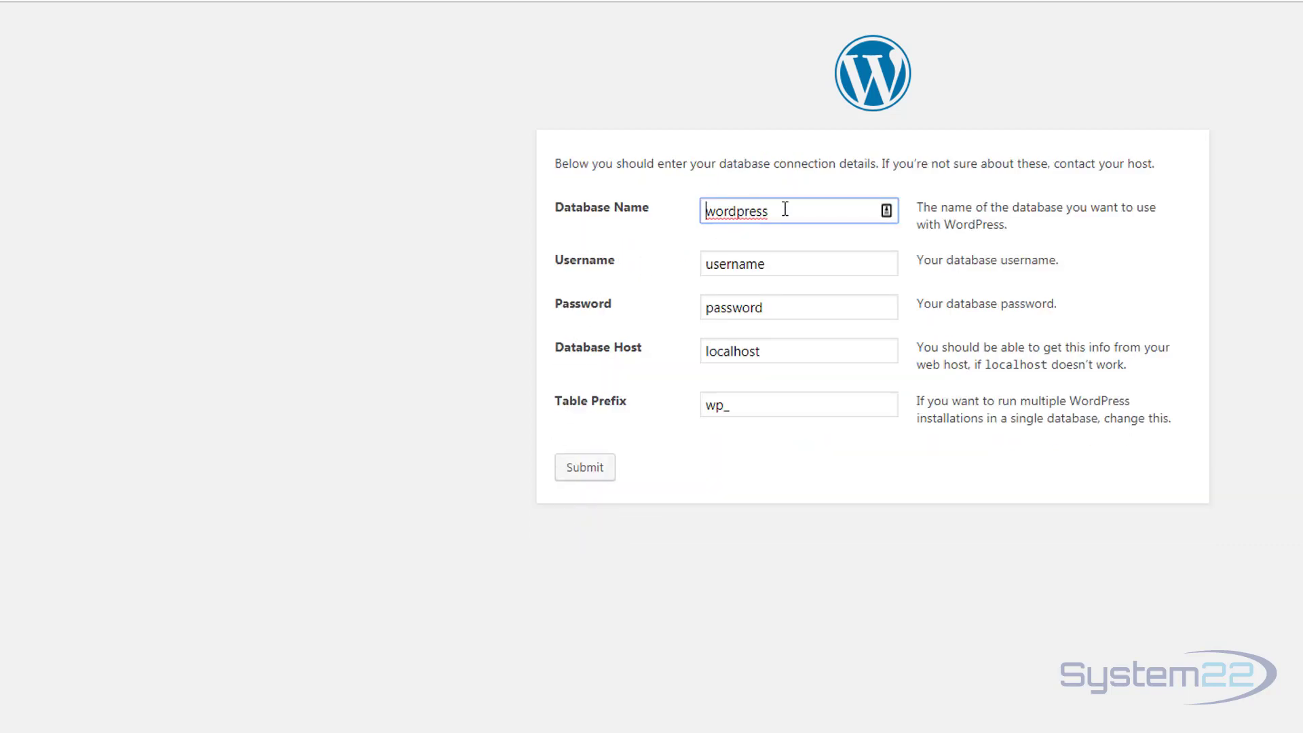
Enter the manual database name, user and password, change the table prefix to jh_, and submit.
key("ctrl+v")
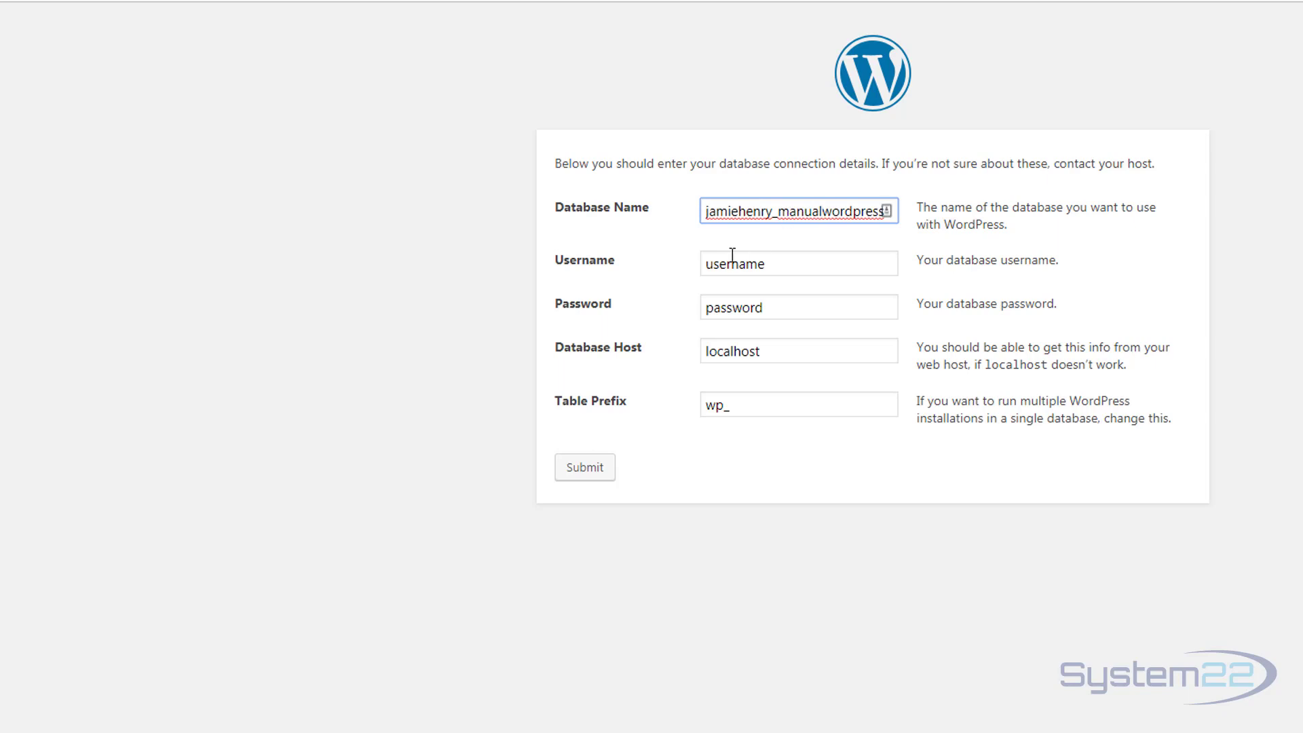
left_click_drag(823, 211, 1024, 202)
key("BackSpace")
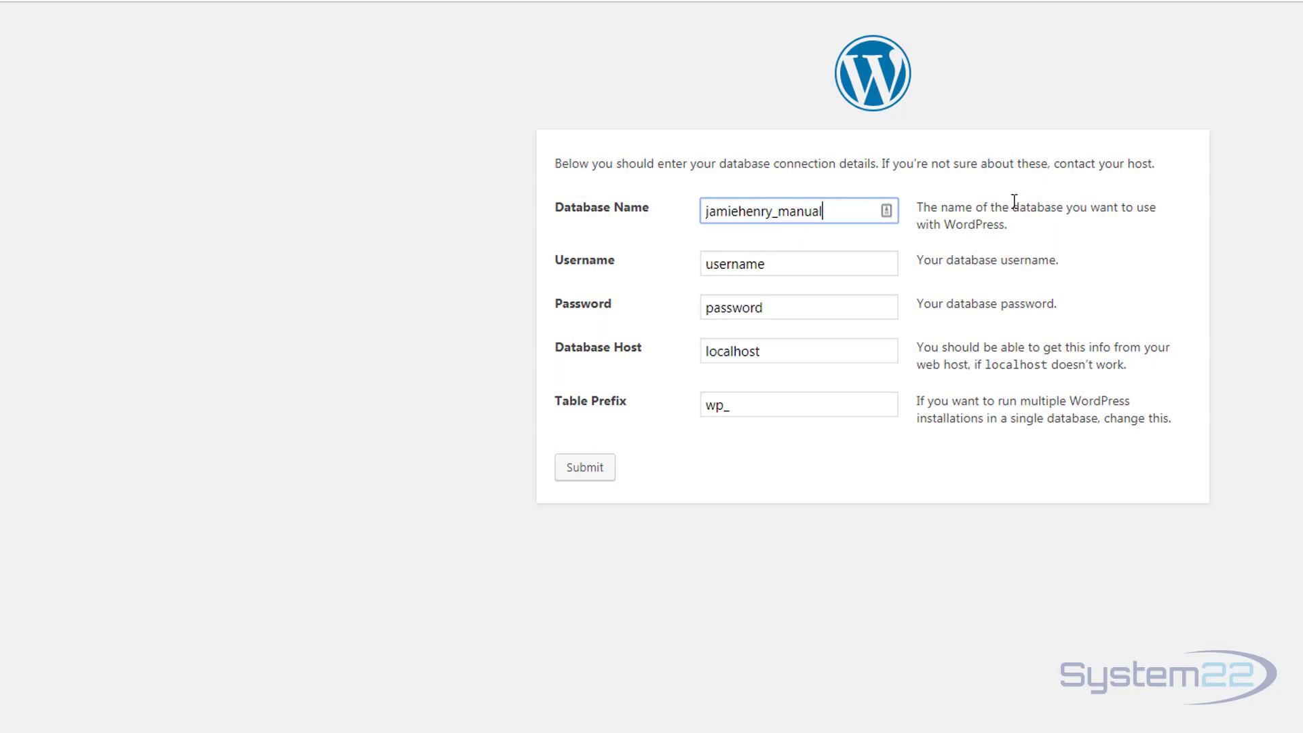
double_click(744, 211)
key("ctrl+c")
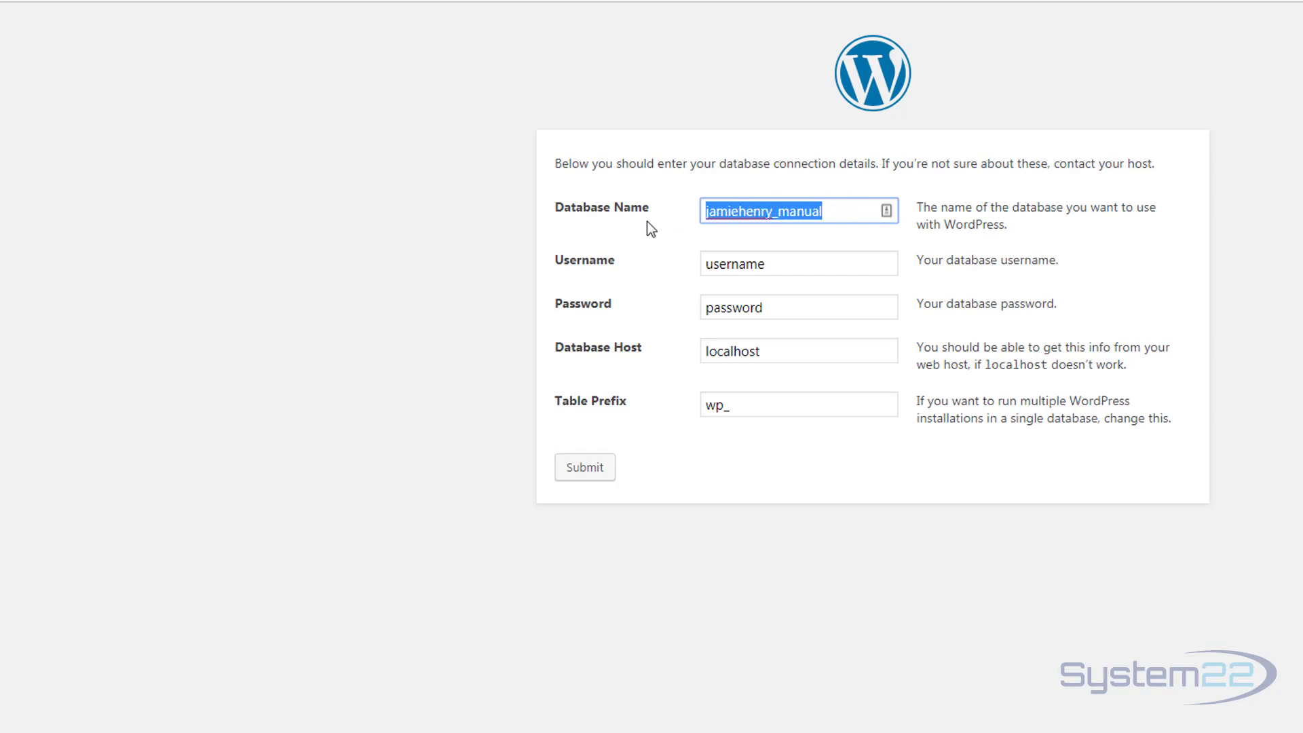
left_click(830, 212)
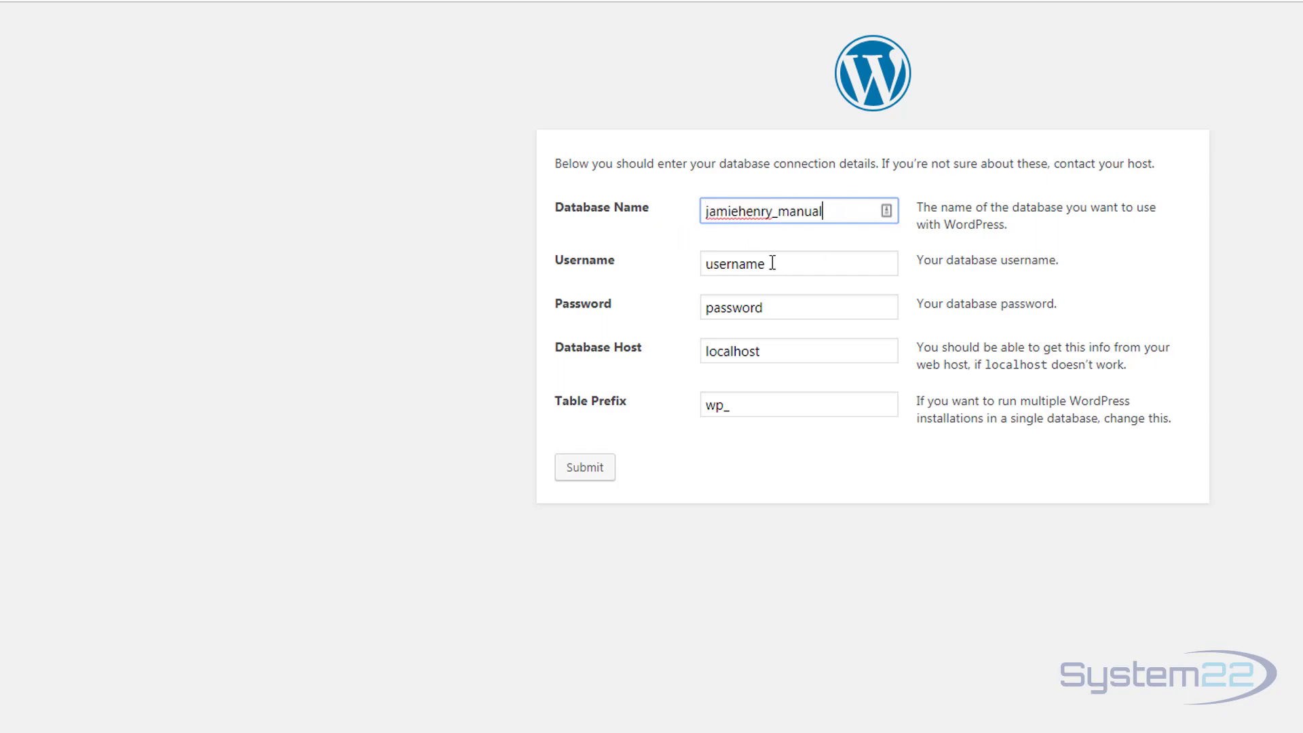
key("Tab")
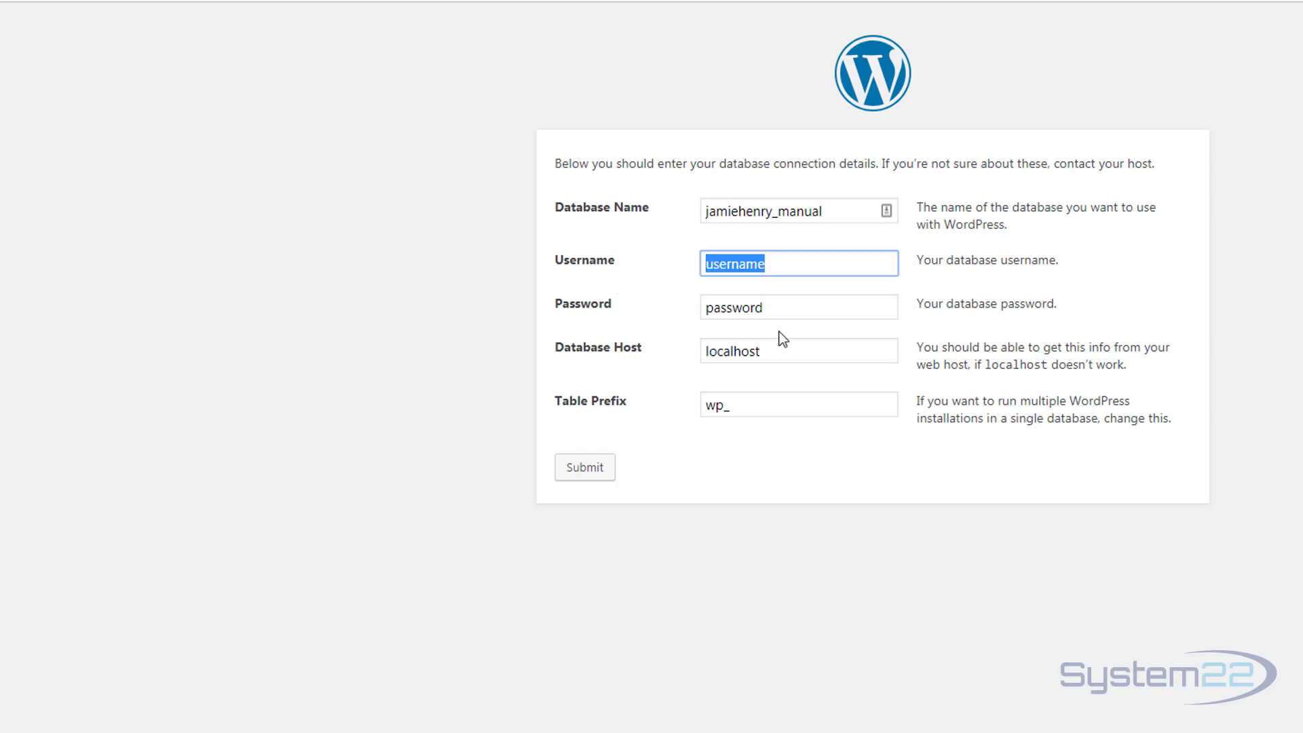
key("ctrl+v")
key("Tab")
key("ctrl+v")
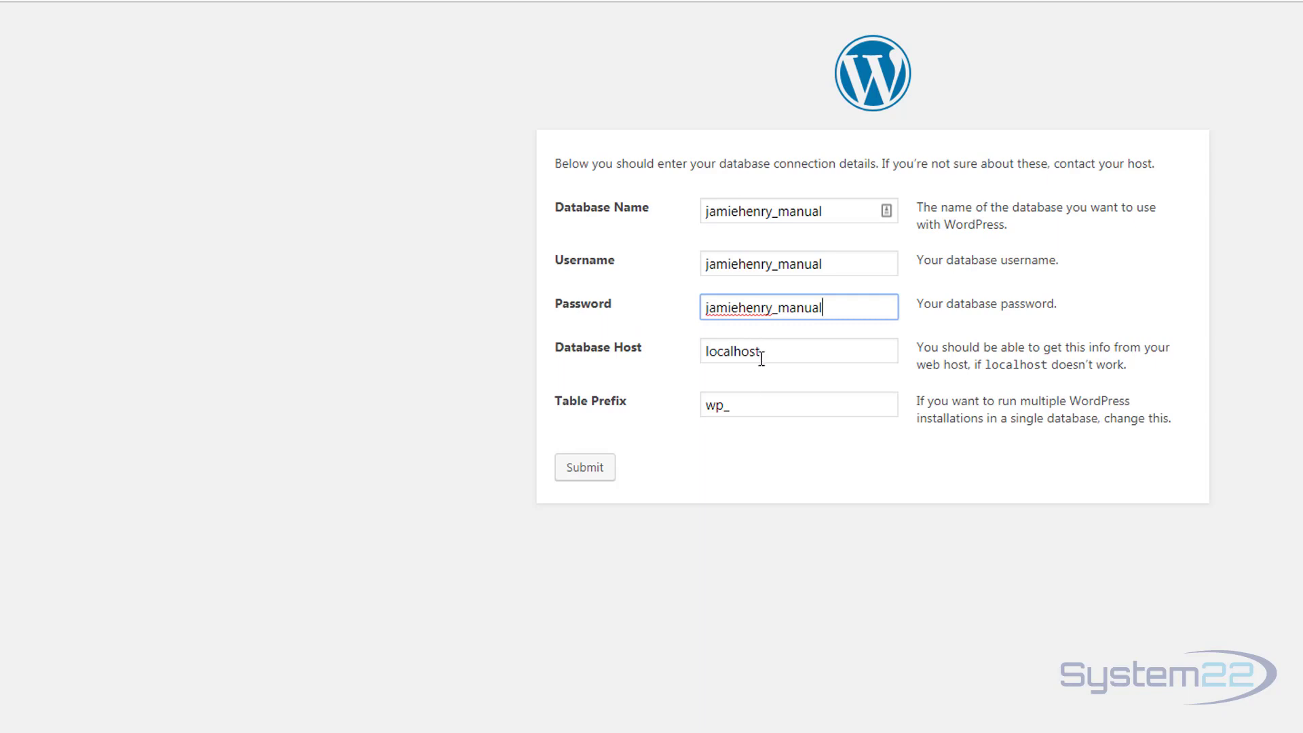
left_click_drag(709, 407, 724, 407)
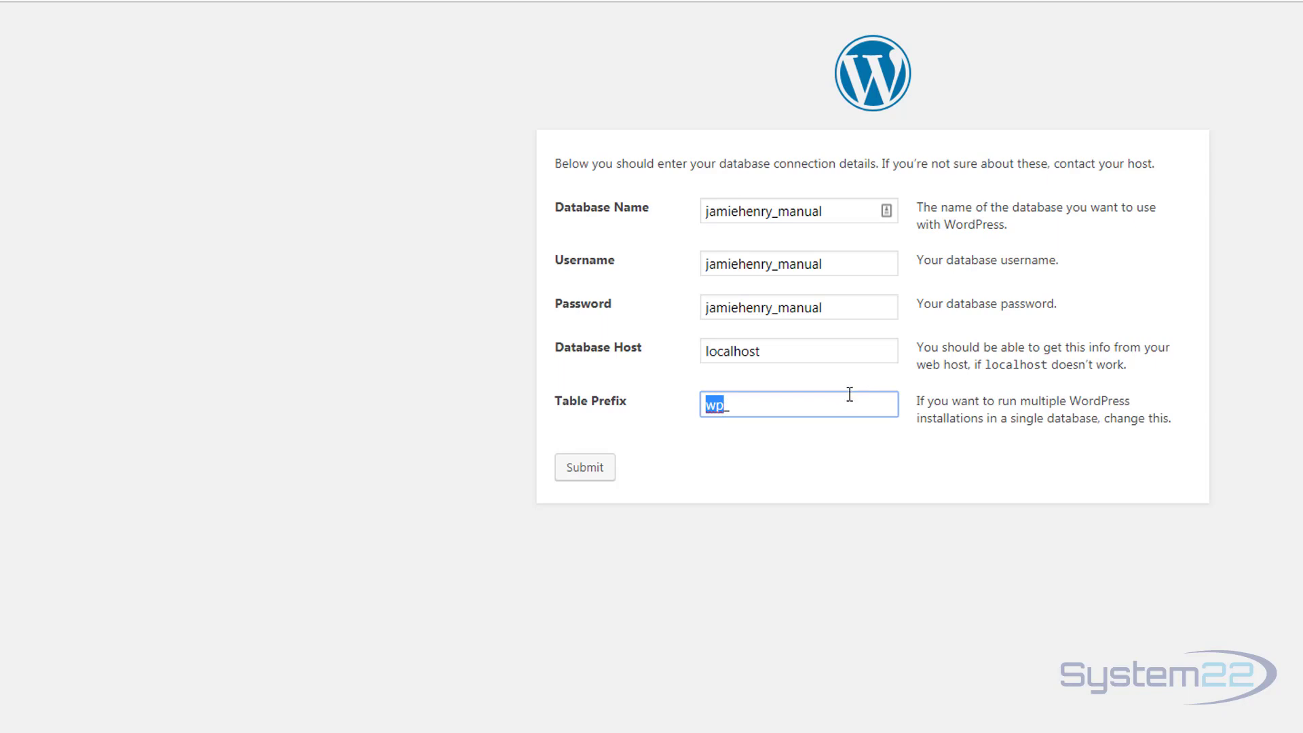
type("jh_")
left_click(584, 468)
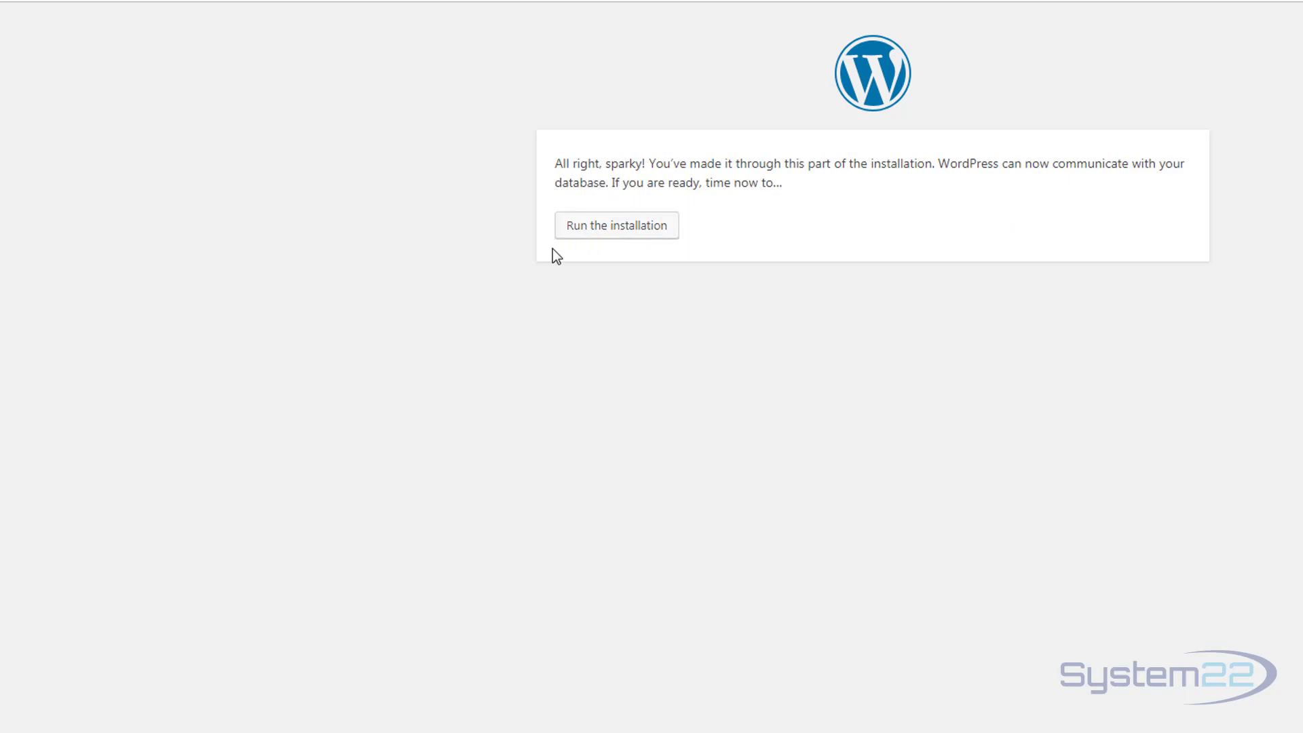
Install WordPress with site title 'Manual', the suggested strong password copied, and the admin email address.
left_click(613, 229)
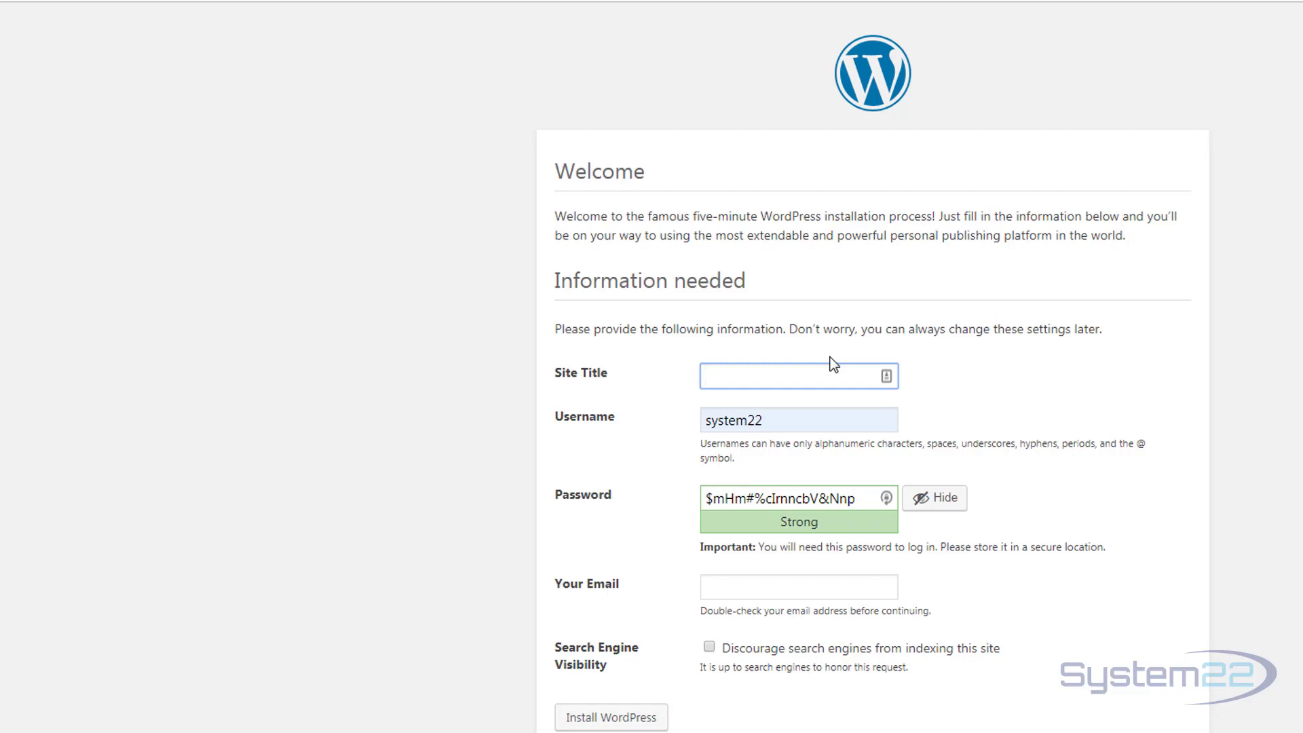
type("Manual")
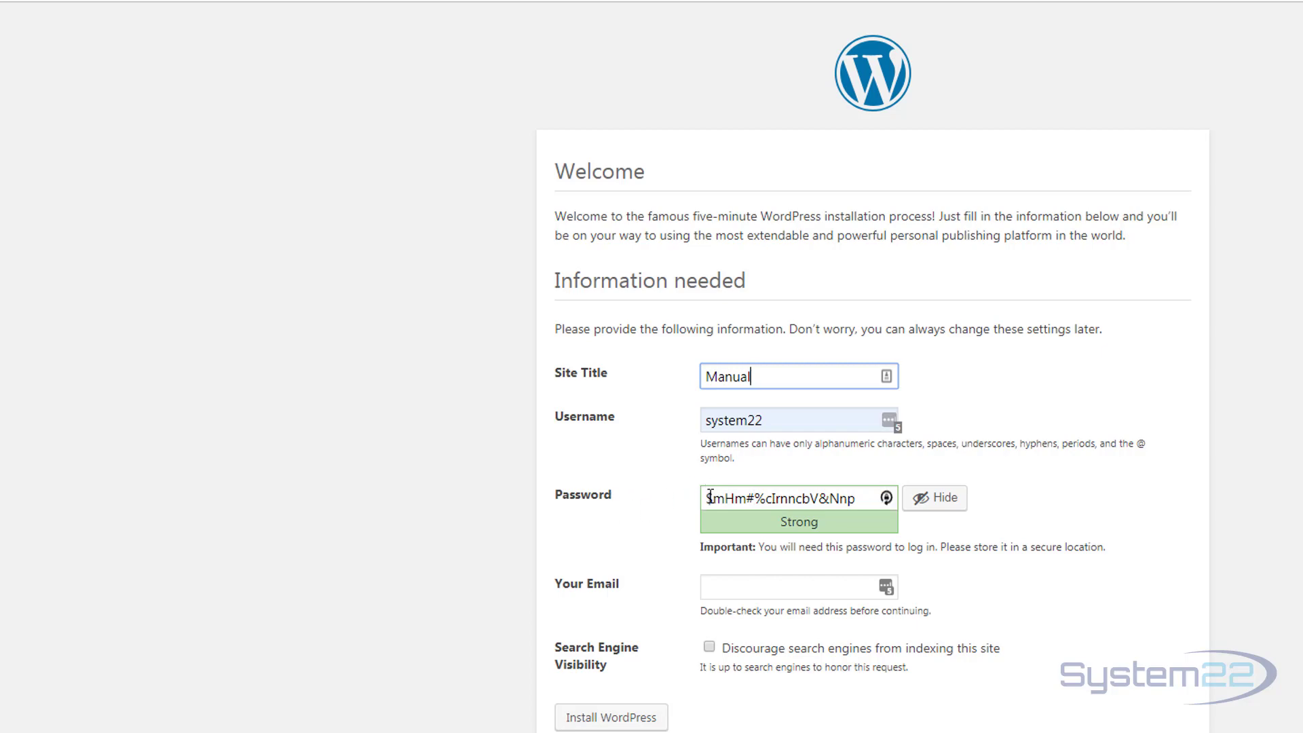
left_click_drag(708, 499, 877, 499)
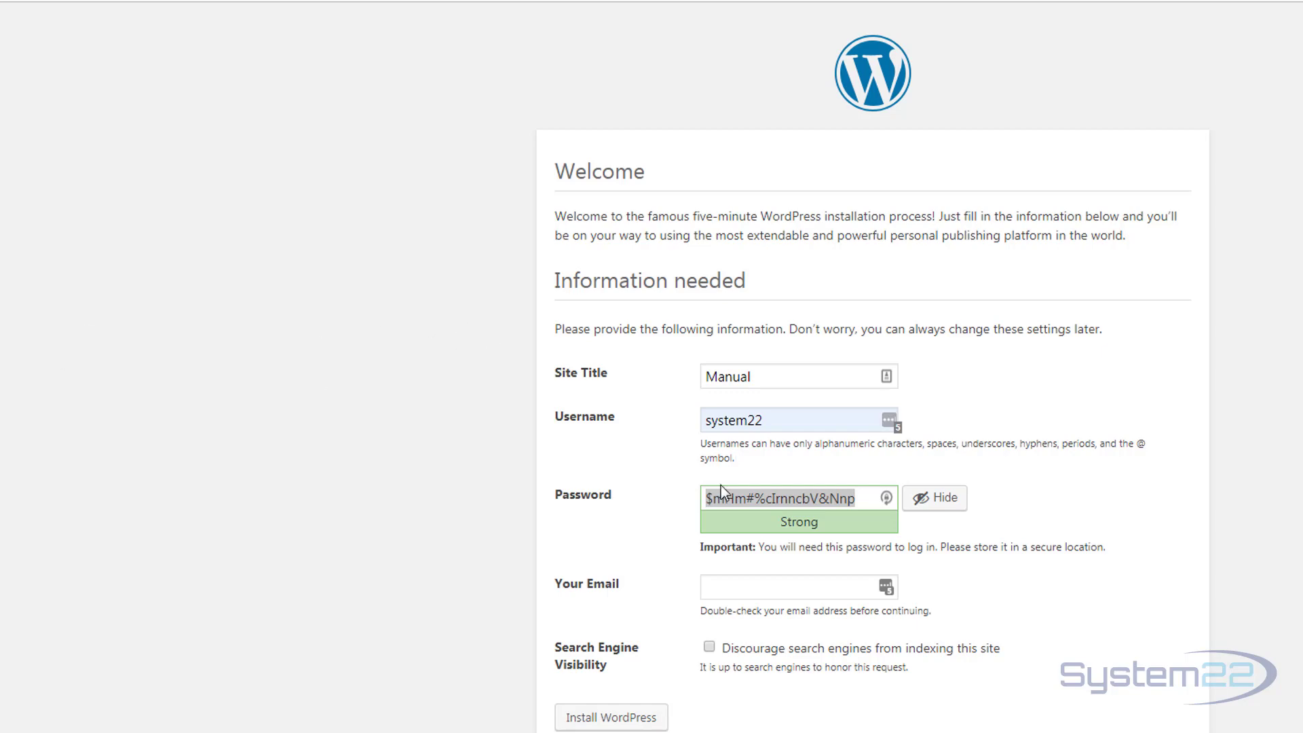
left_click(739, 591)
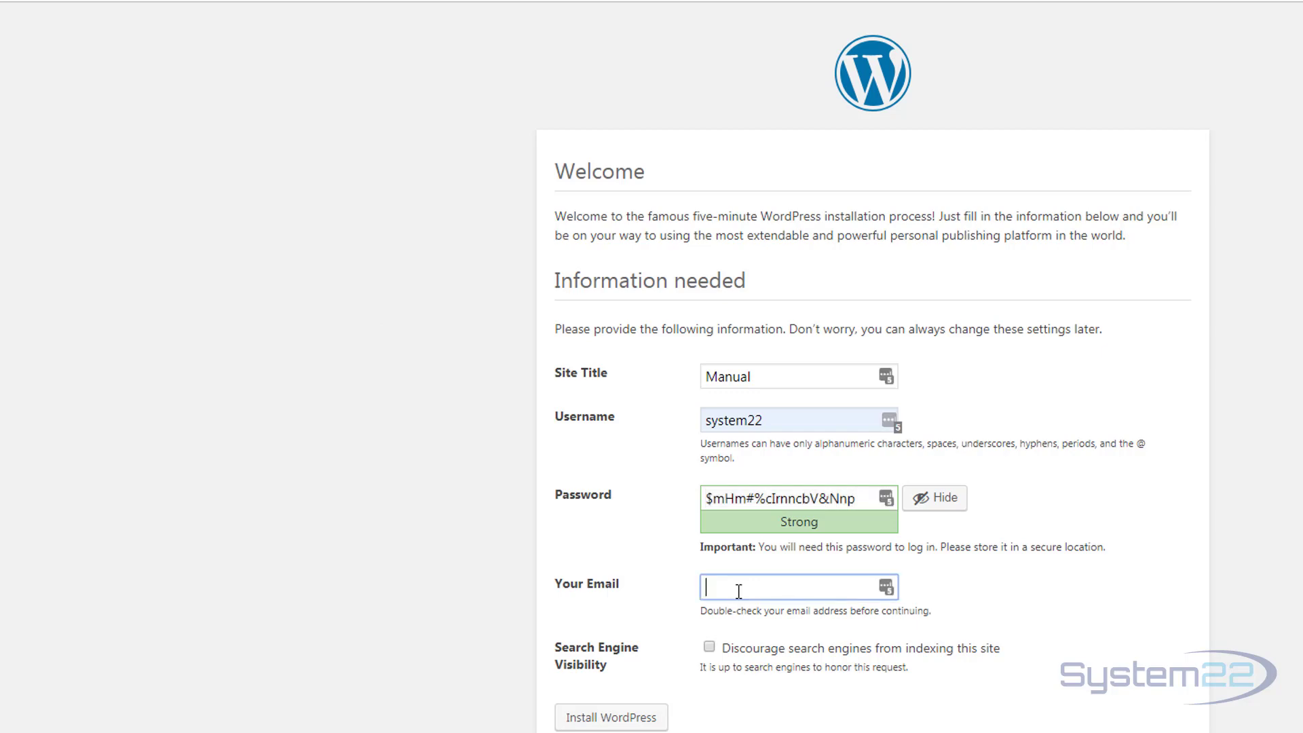
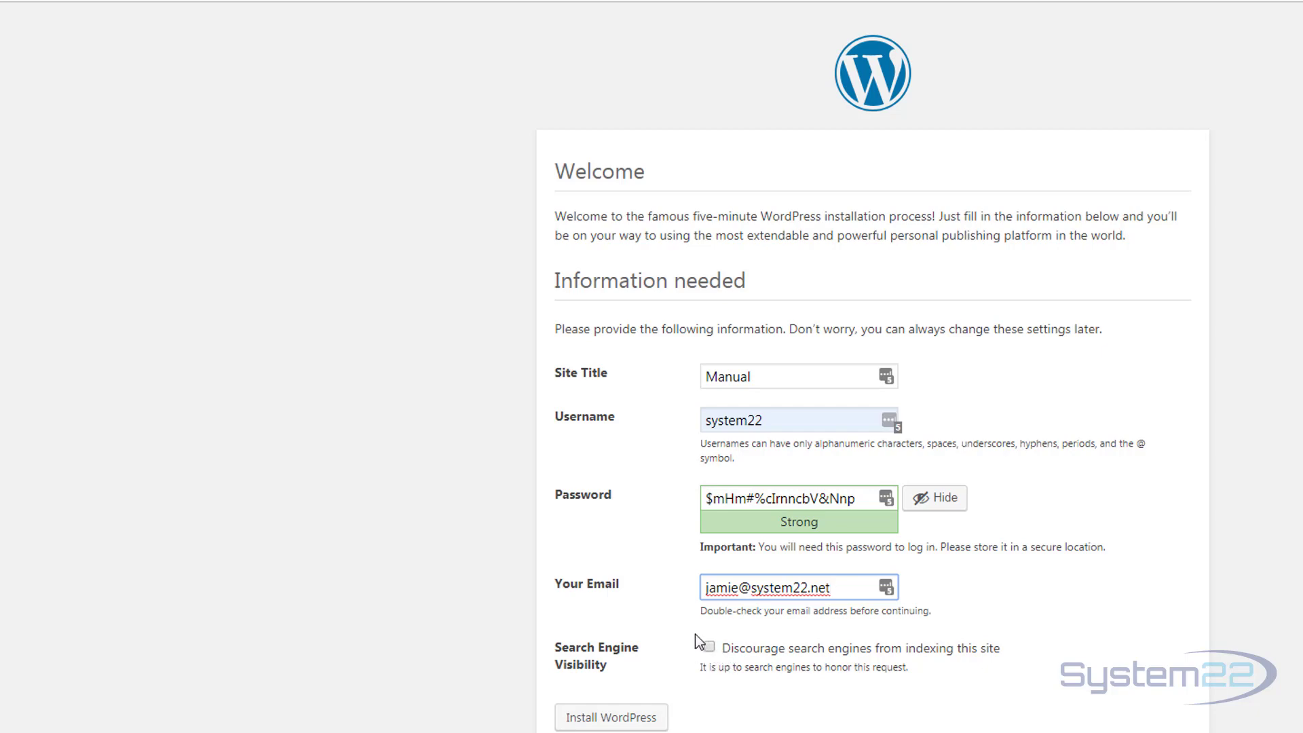
left_click(597, 721)
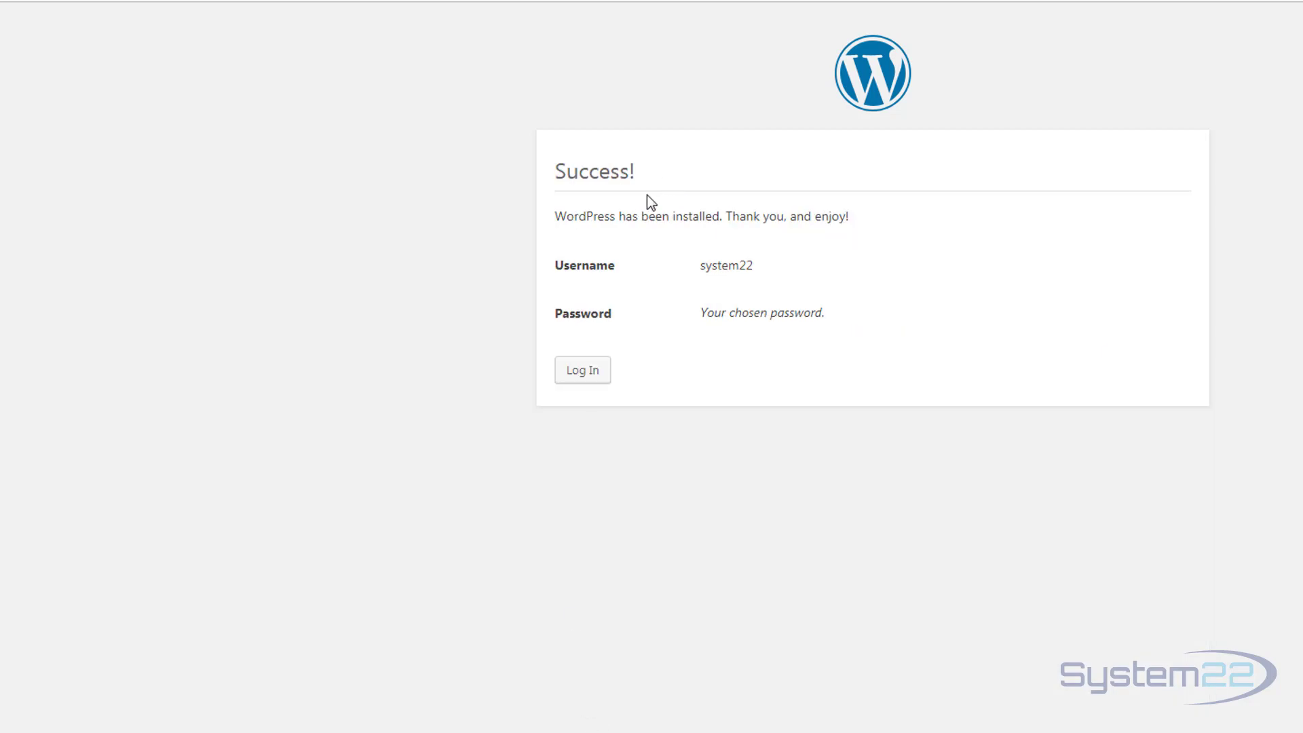
Log in to the Manual site with the admin username and the pasted generated password.
left_click(578, 380)
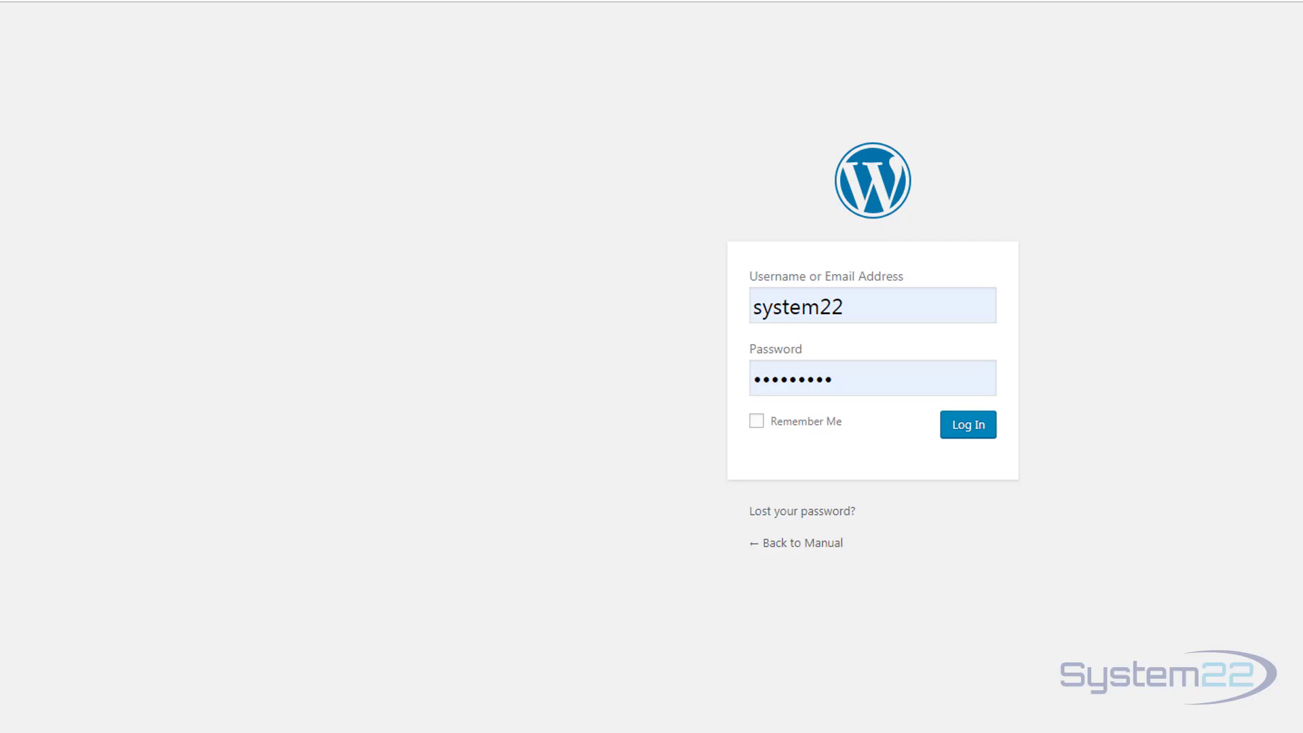
double_click(849, 378)
key("ctrl+v")
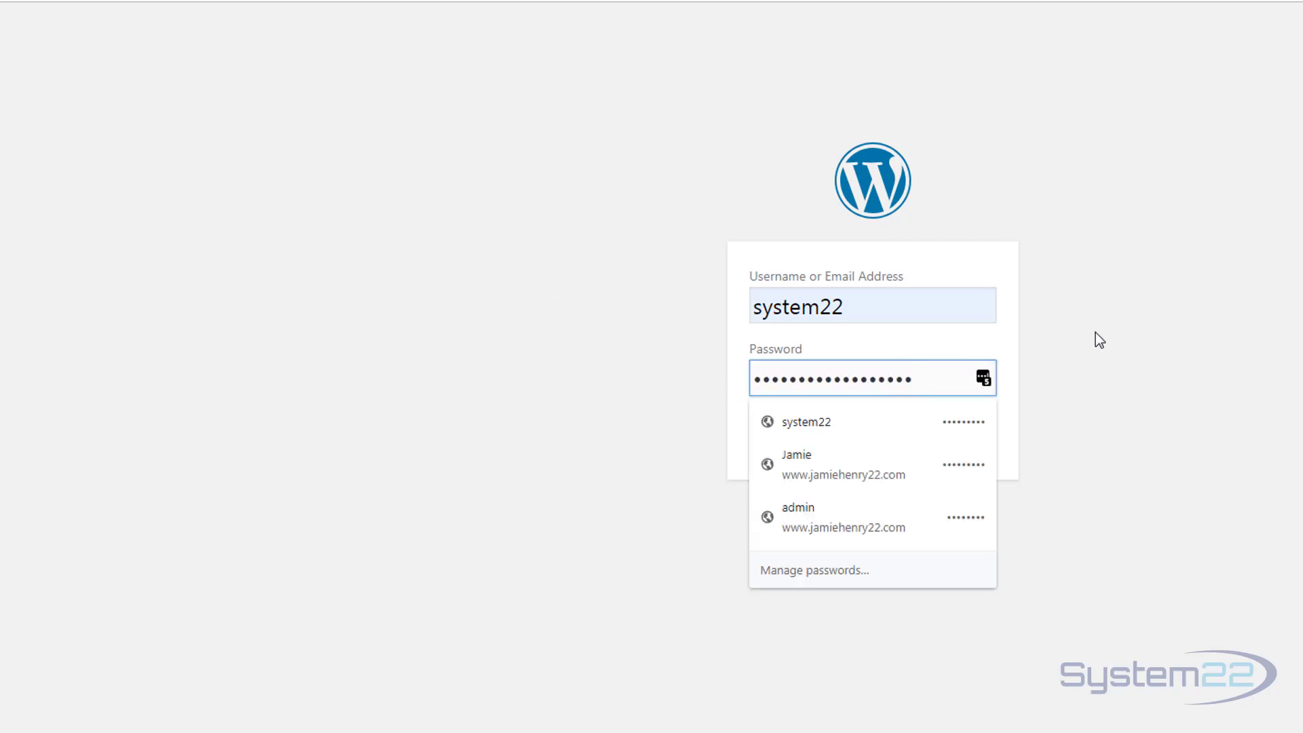
left_click(1009, 351)
left_click(977, 432)
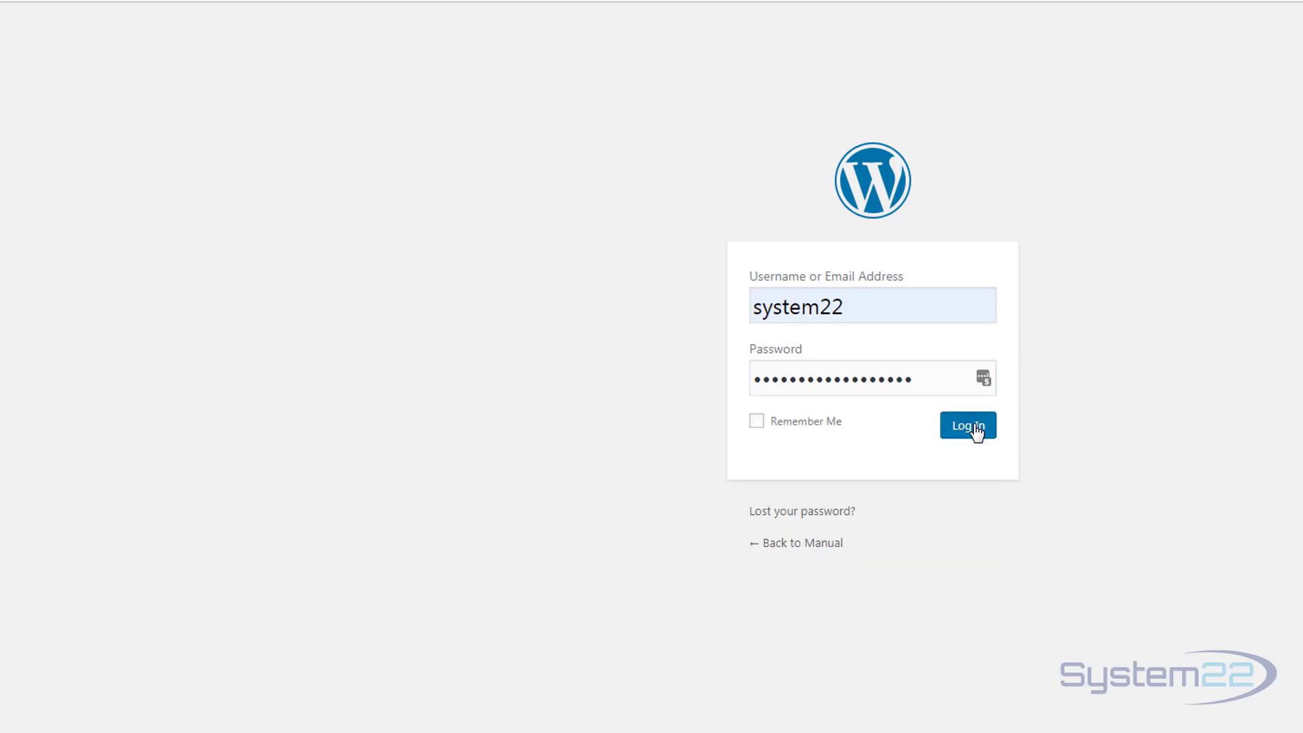